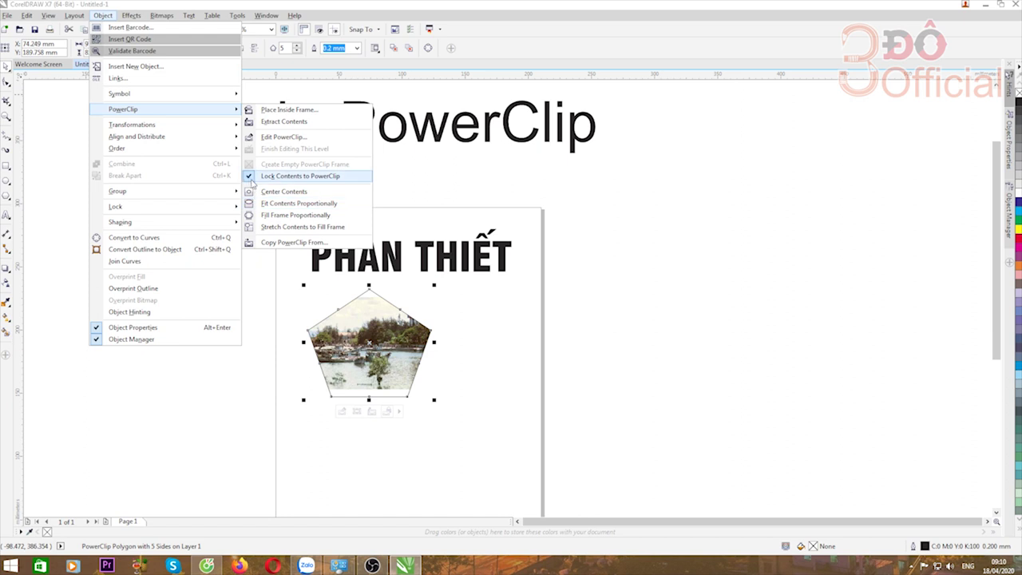
- Unlock the contents from the pentagon PowerClip and move the frame to the right and back over the photo
left_click(249, 176)
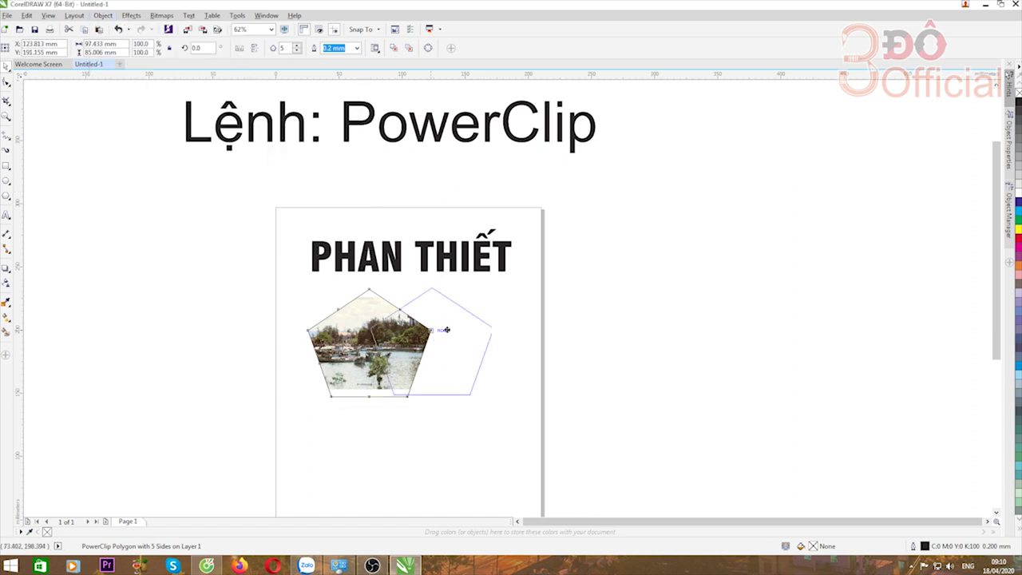
left_click_drag(363, 338, 473, 336)
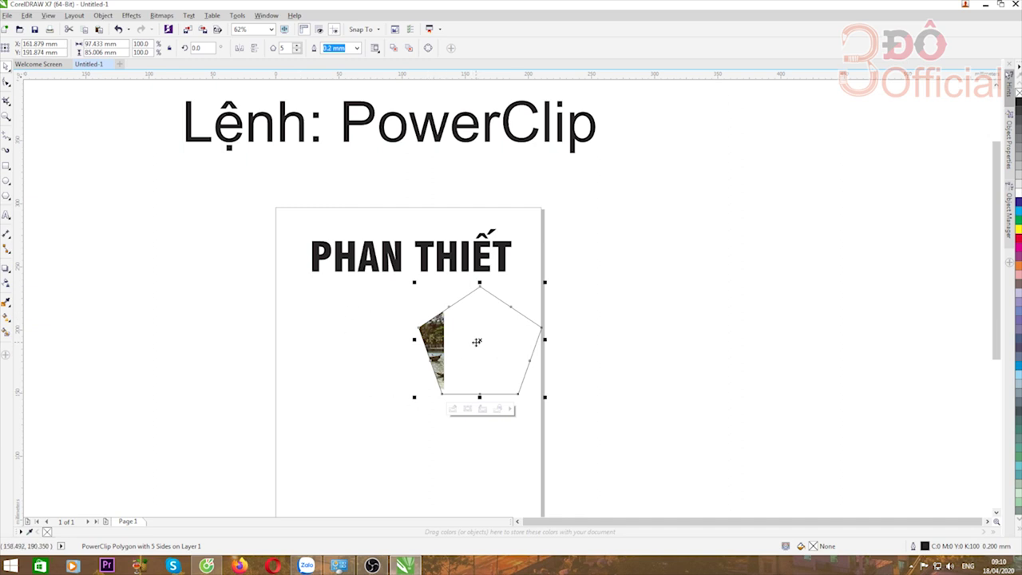
left_click_drag(473, 340, 392, 343)
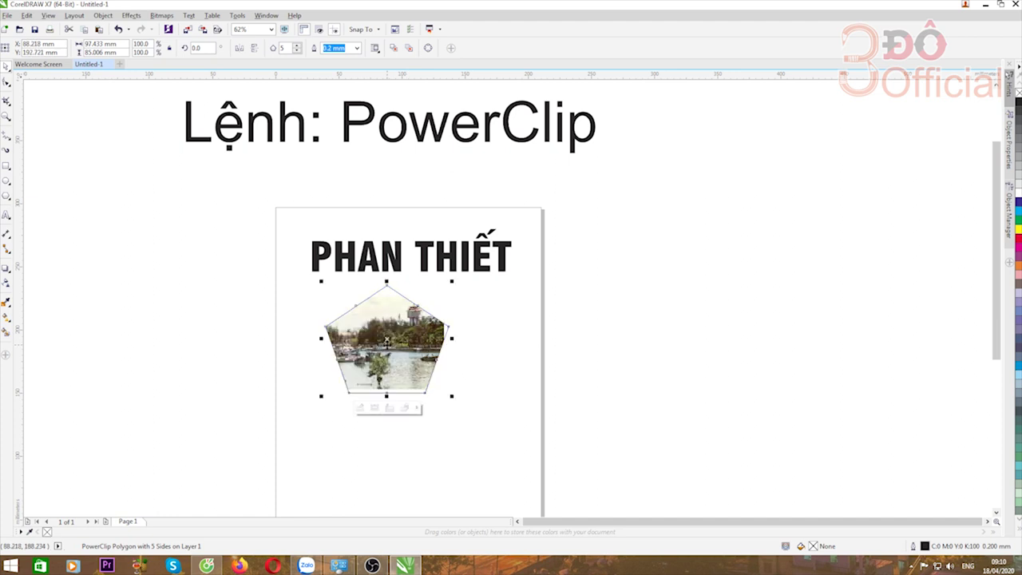
- Lock the contents to the PowerClip and move the pentagon with its photo slightly down and left, to about X 72, Y 188 mm
left_click(103, 15)
mouse_move(118, 149)
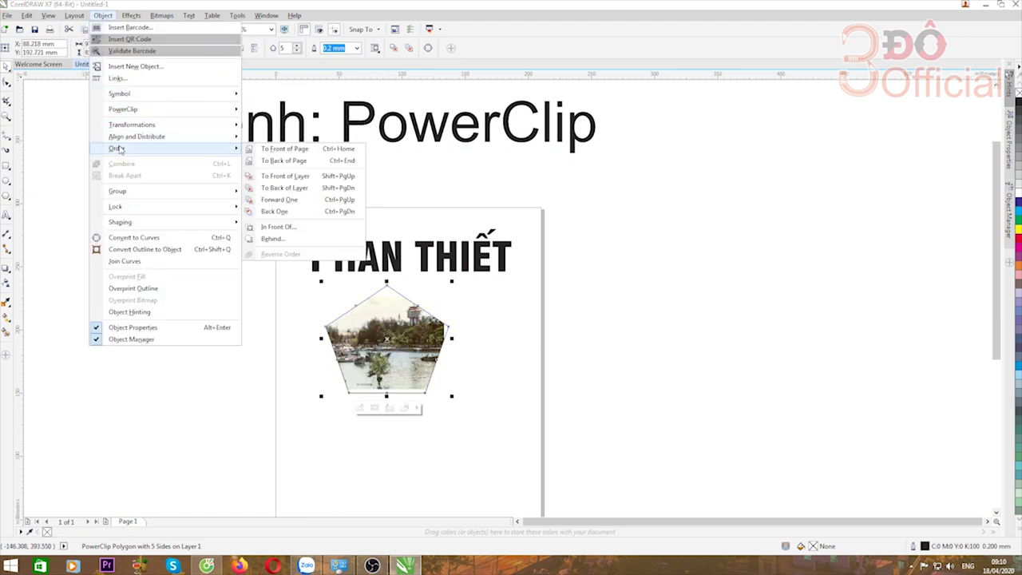
mouse_move(126, 109)
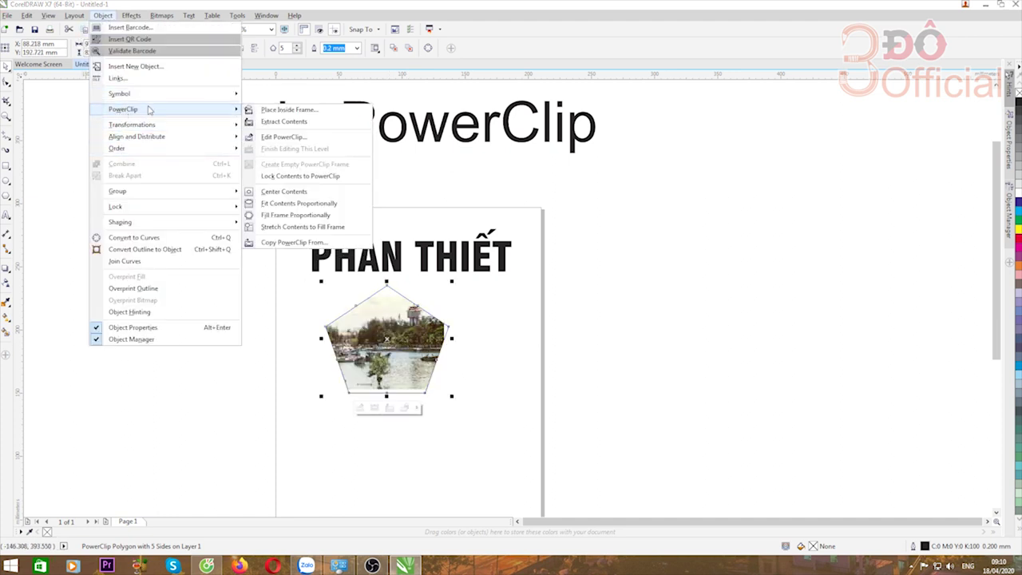
left_click(252, 176)
left_click_drag(386, 339, 367, 350)
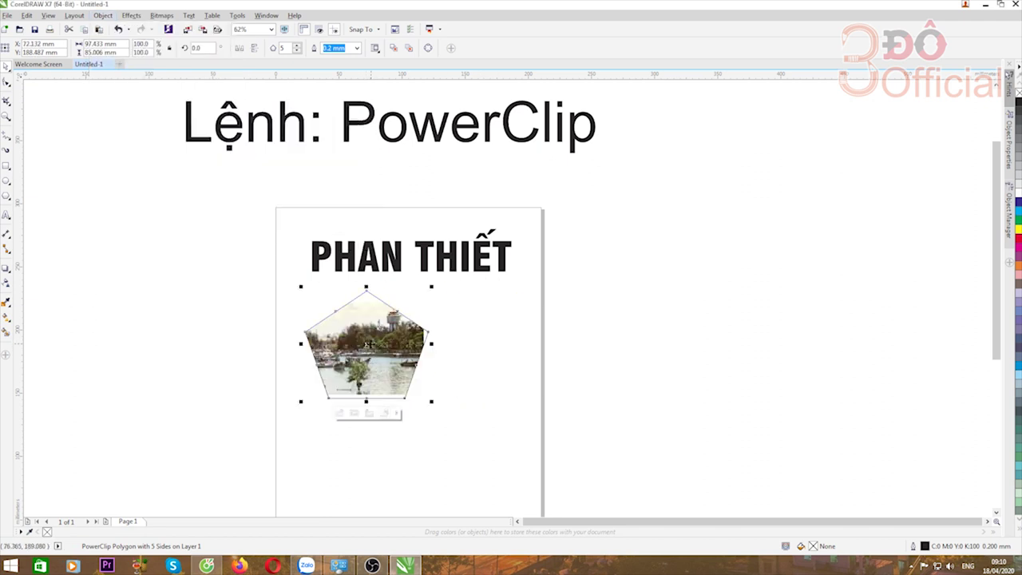
- Center the photo within the pentagon PowerClip frame and fit the contents proportionally
left_click(103, 16)
mouse_move(123, 112)
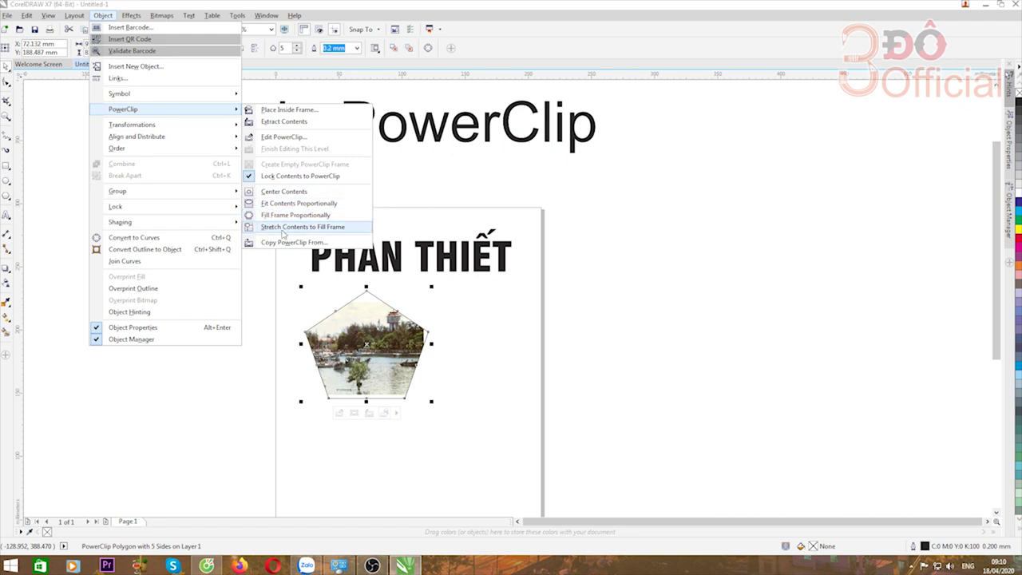
left_click(269, 195)
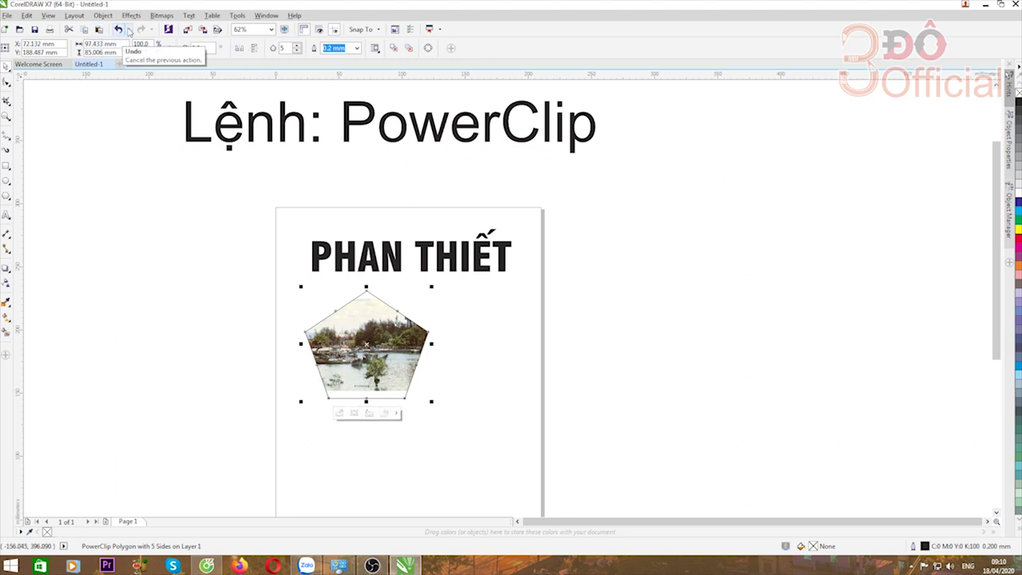
left_click(103, 16)
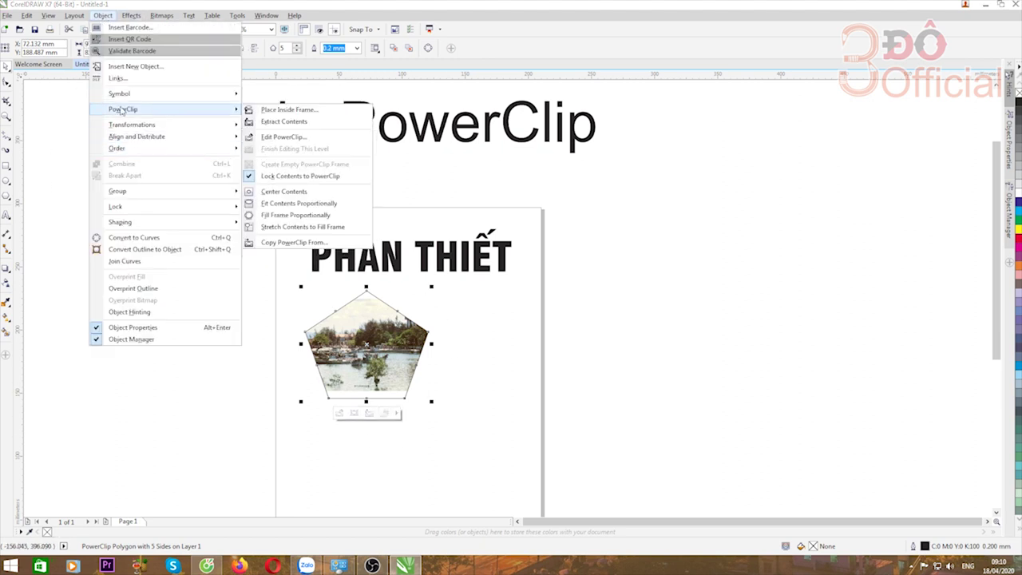
left_click(270, 206)
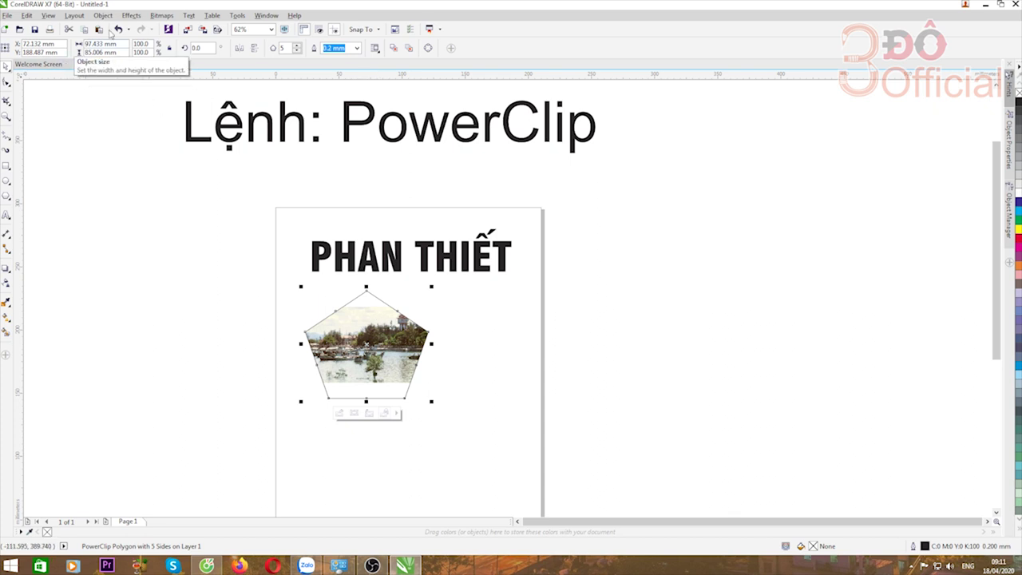
left_click(103, 15)
mouse_move(122, 112)
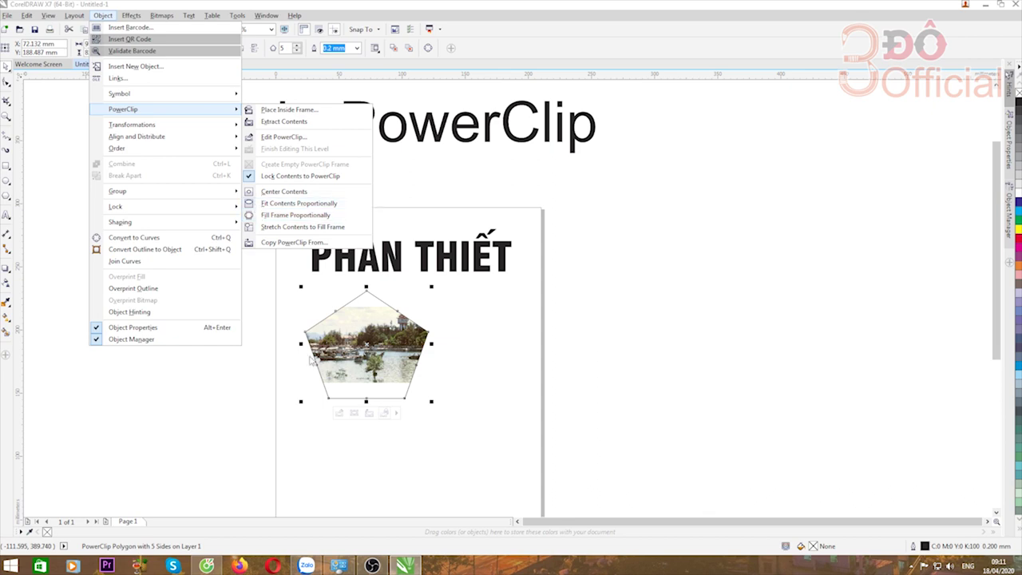
left_click(264, 369)
key("Escape")
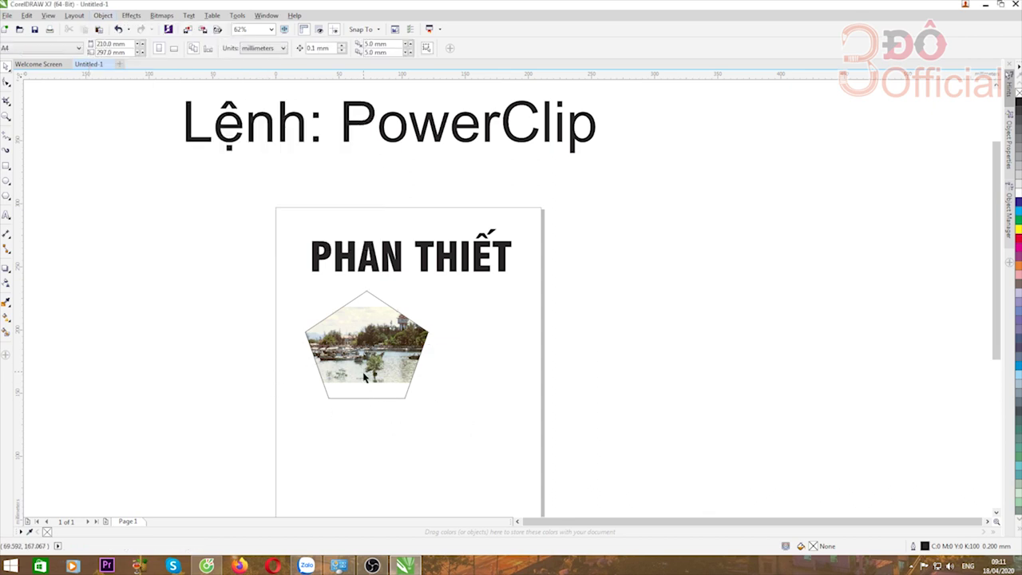
- Edit the PowerClip contents, moving the photo out to the right of the pentagon, and finish editing
scroll(359, 402, "up", 3)
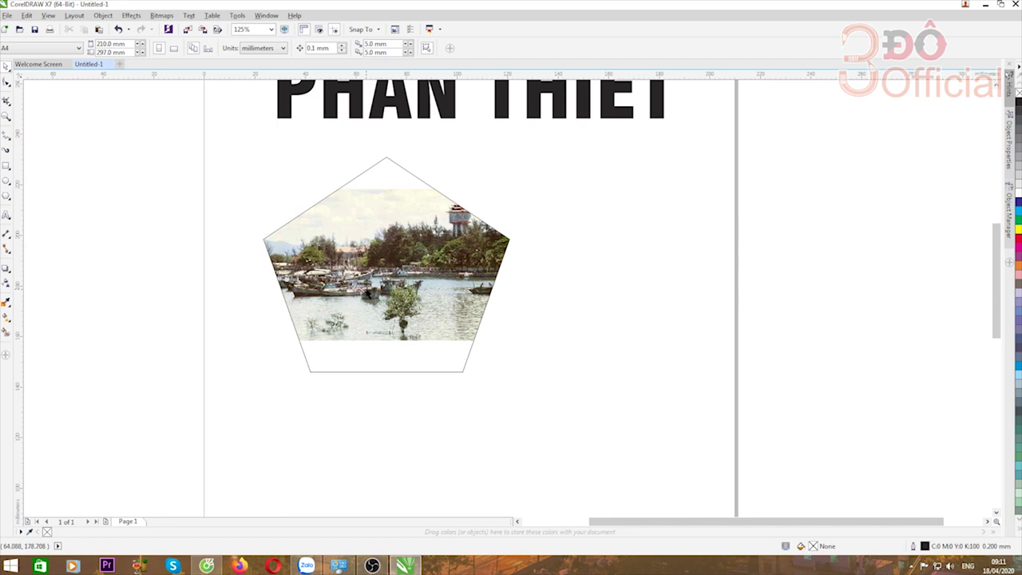
left_click(353, 294)
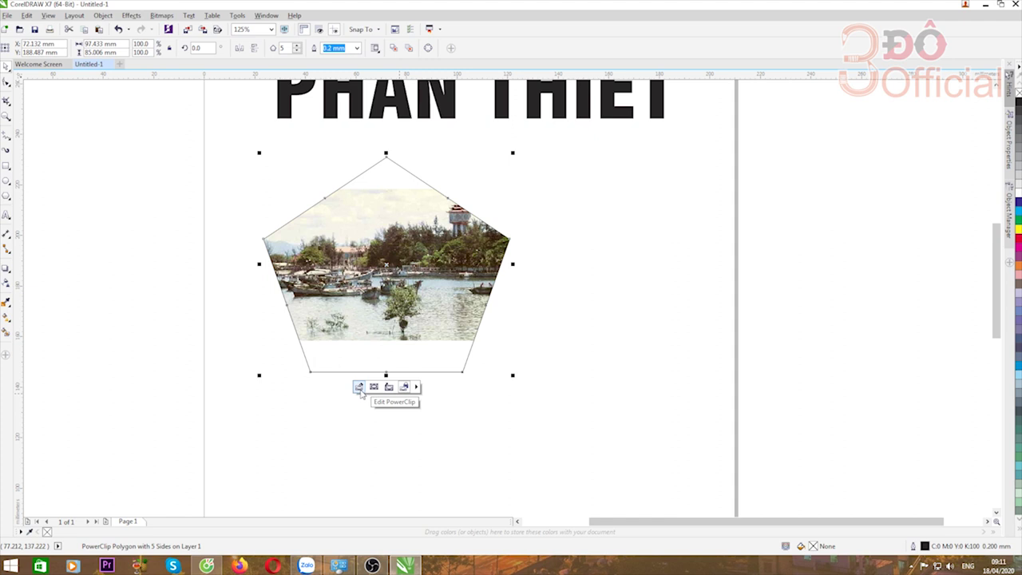
left_click(360, 388)
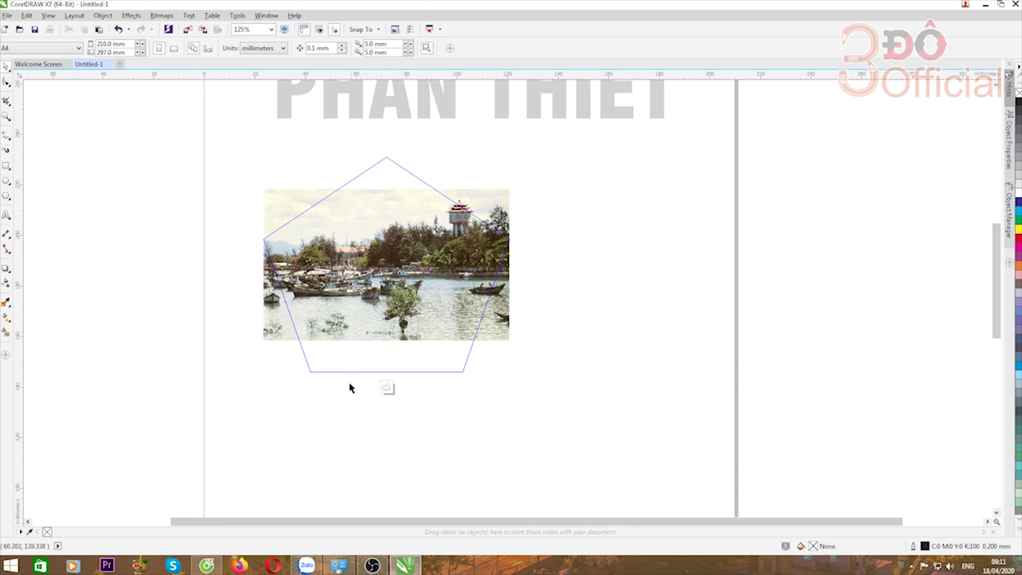
left_click_drag(350, 294, 700, 287)
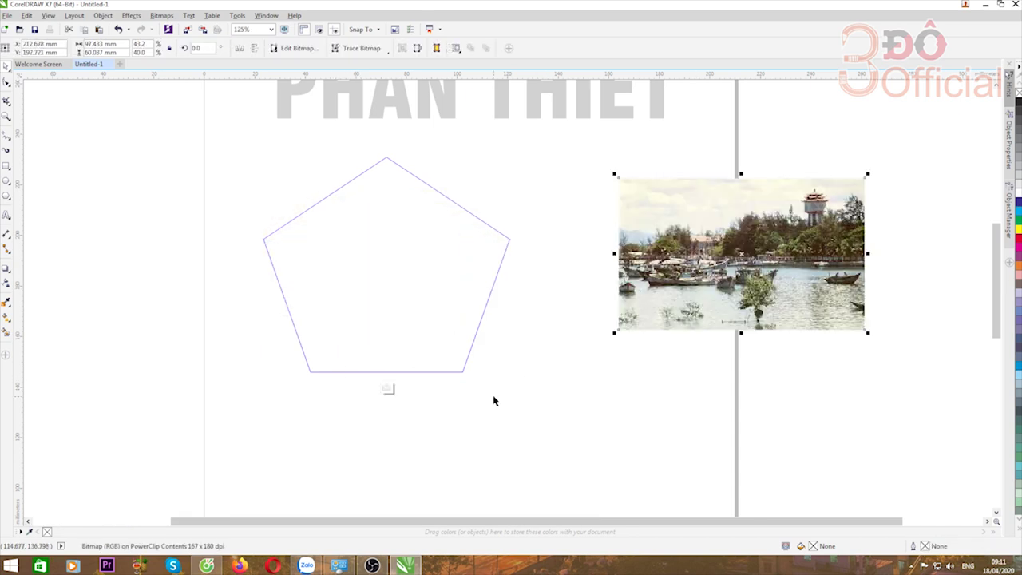
left_click(479, 400)
left_click(386, 388)
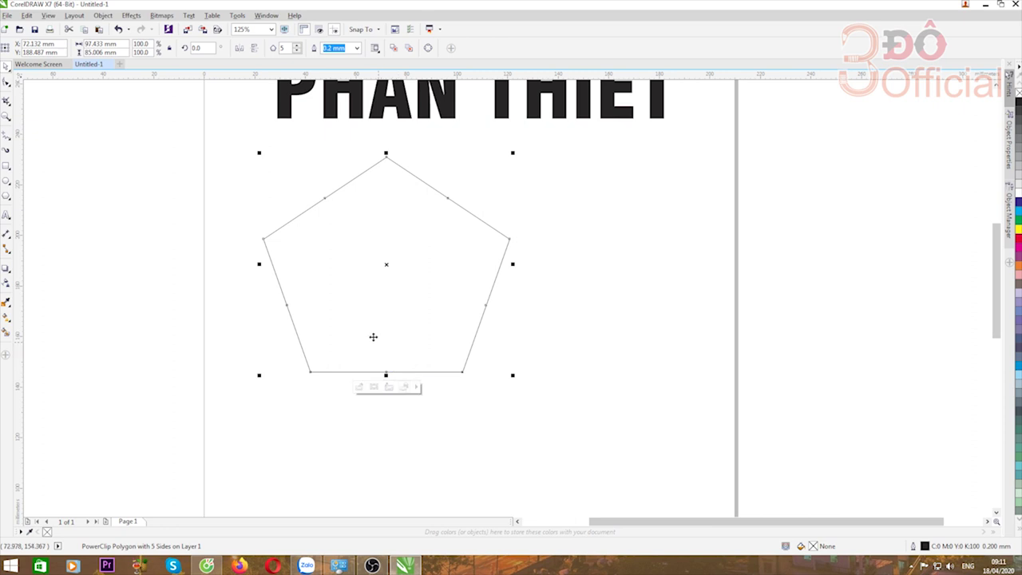
- Undo moving the photo out of the pentagon and finish editing the PowerClip contents
left_click_drag(358, 282, 336, 292)
key("ctrl+z")
key("ctrl+z")
key("ctrl+z")
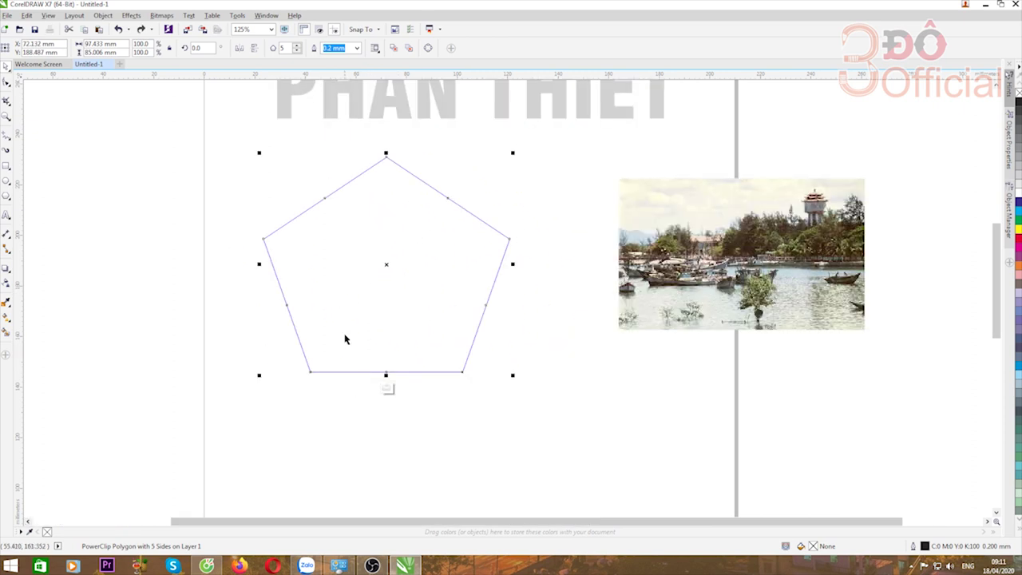
left_click(387, 392)
key("ctrl+z")
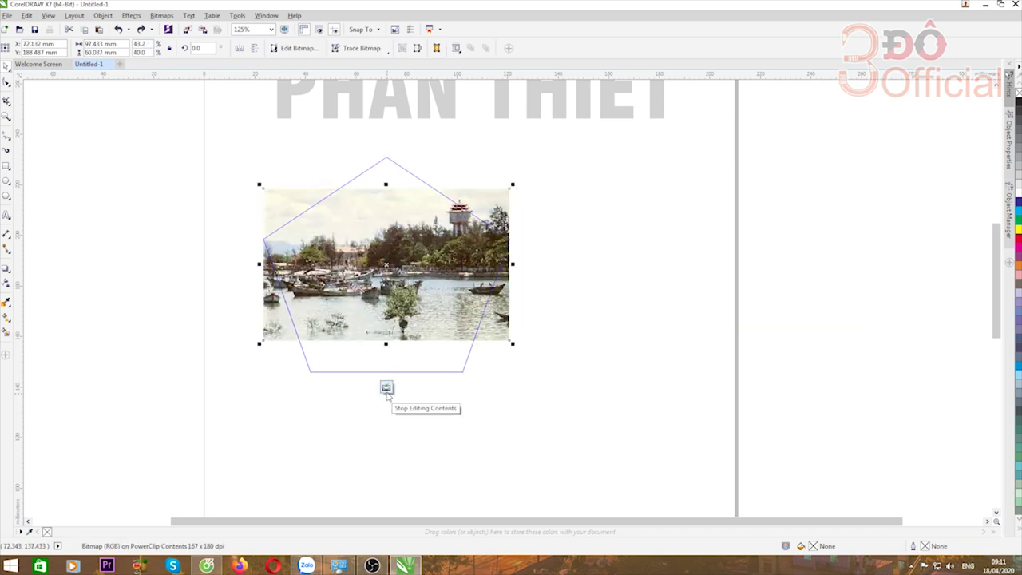
left_click(356, 408)
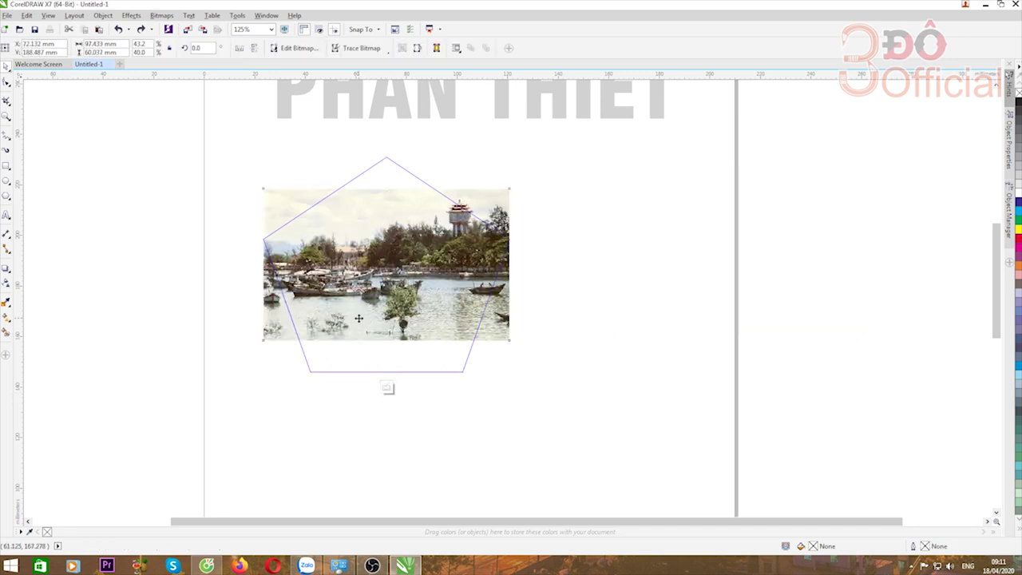
left_click(387, 388)
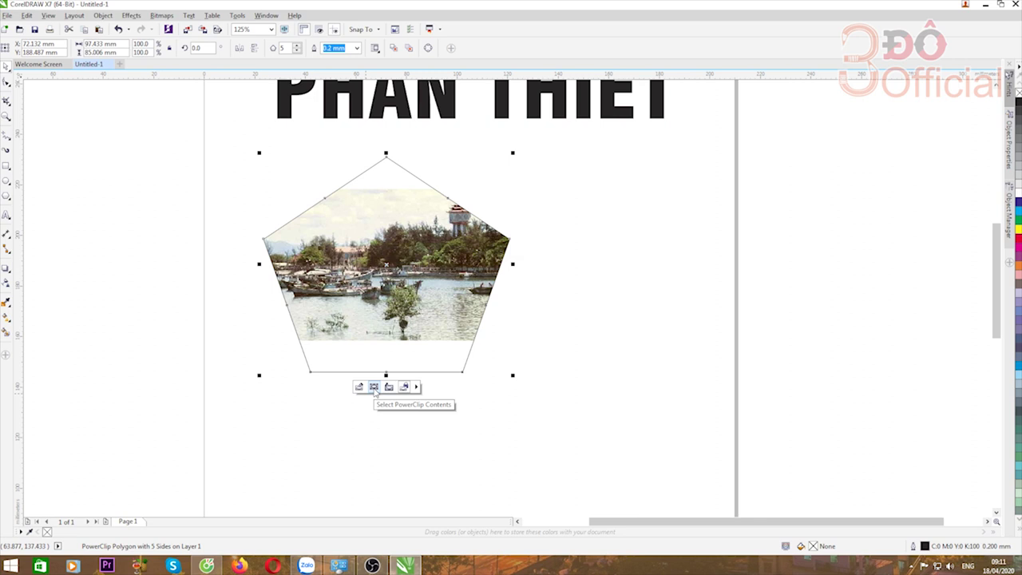
- Select the PowerClip contents and enlarge the photo to about 128.5 × 94.2 mm, positioning it to fill the pentagon
left_click(374, 387)
left_click_drag(391, 266, 386, 225)
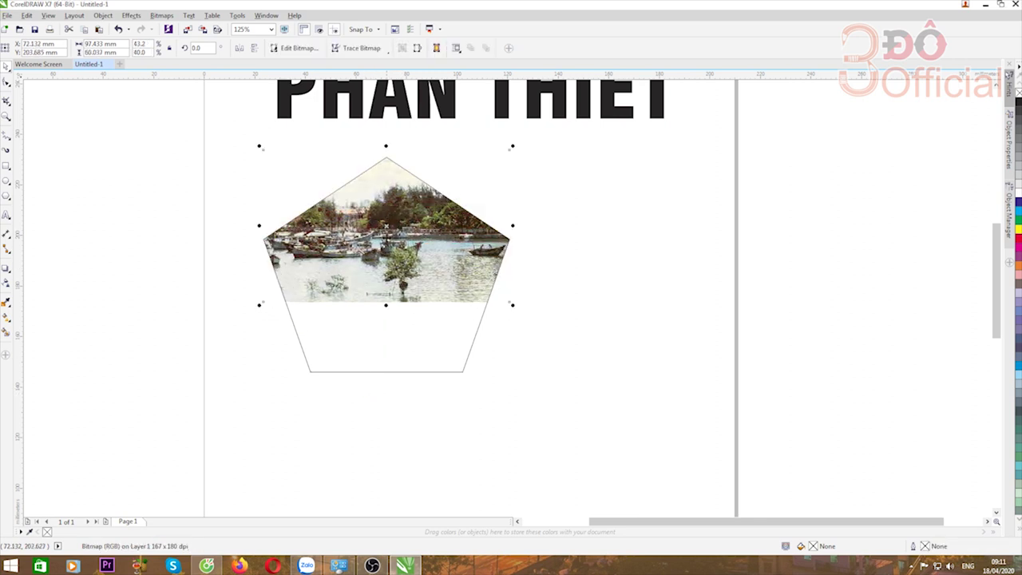
left_click_drag(387, 304, 392, 391)
left_click_drag(514, 271, 590, 268)
left_click_drag(411, 273, 383, 267)
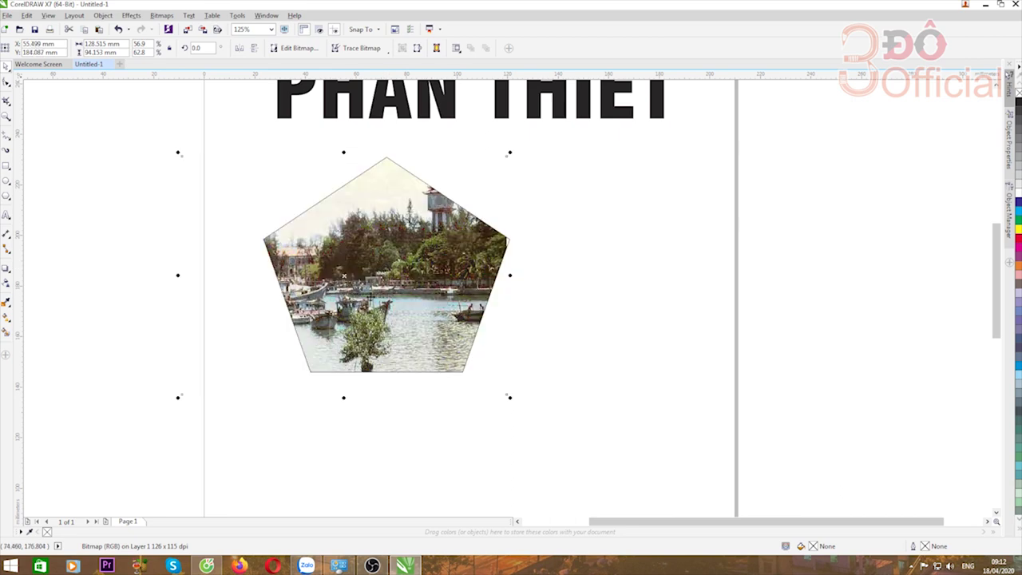
- Extract the photo from the pentagon PowerClip and place it back inside the frame
left_click(423, 432)
left_click(375, 375)
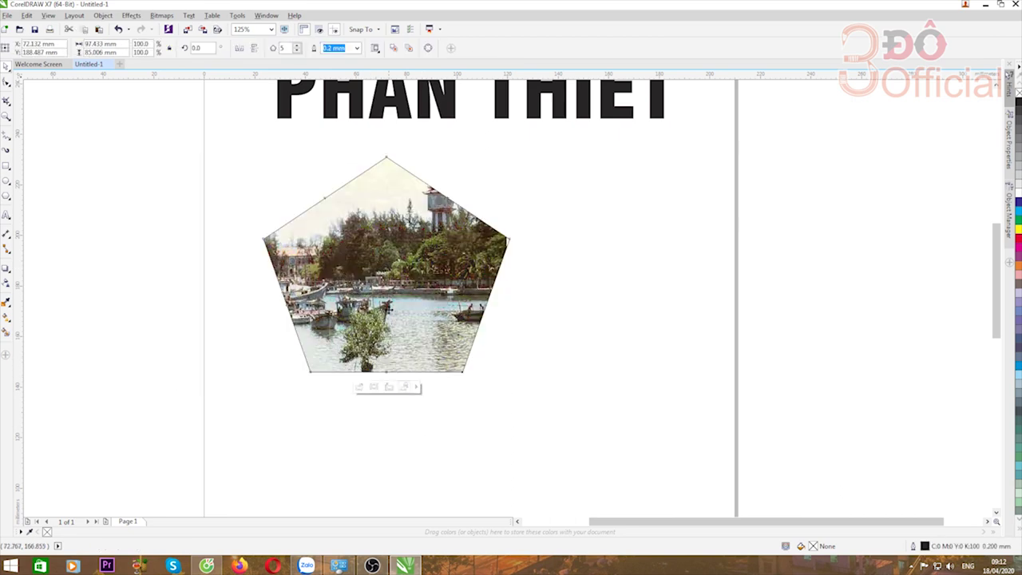
left_click(389, 387)
left_click_drag(272, 374, 308, 374)
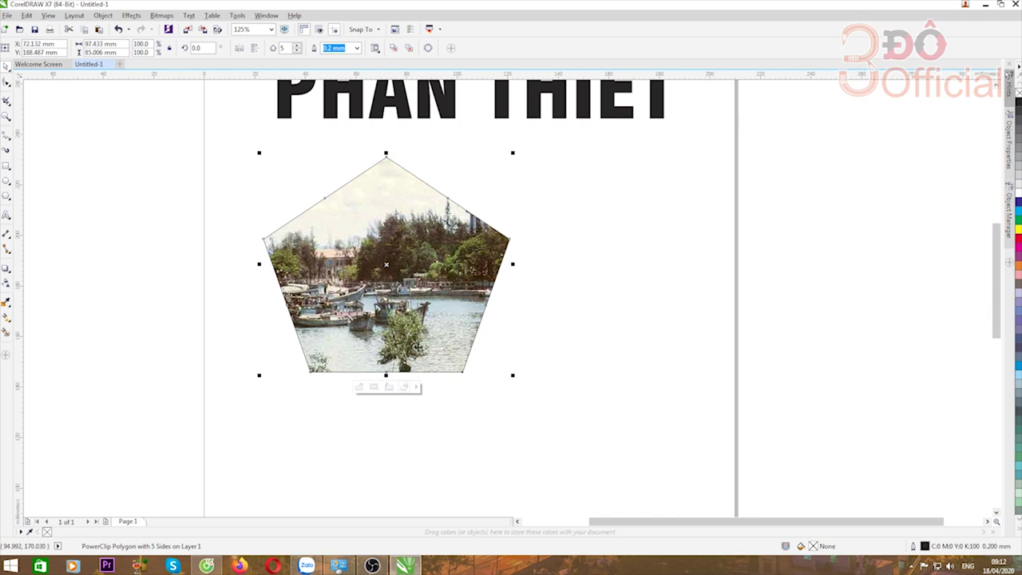
scroll(388, 276, "down", 2)
scroll(388, 276, "up", 2)
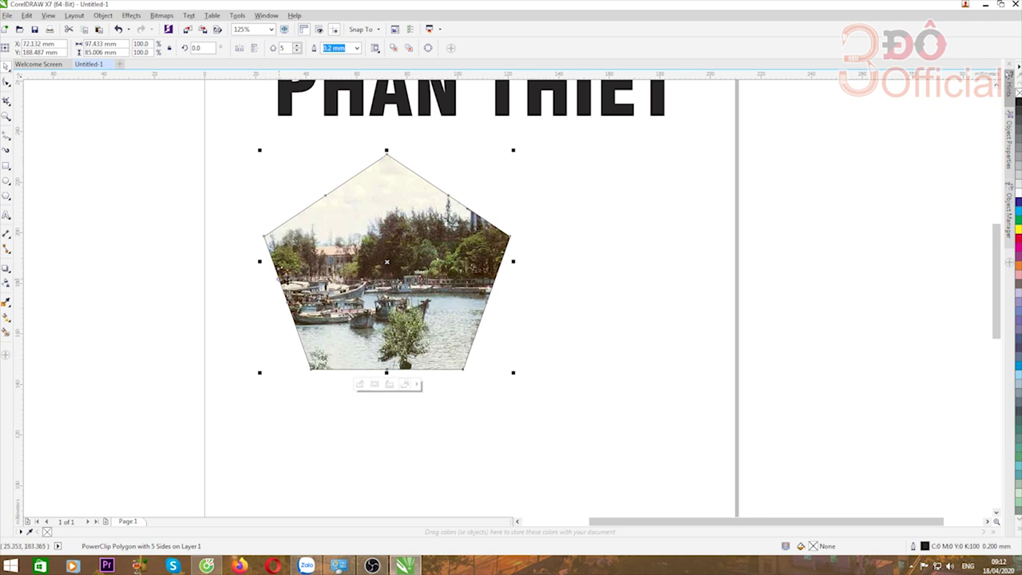
- Move the pentagon with its photo slightly down and left, and undo the move
mouse_move(412, 294)
left_mouse_down()
mouse_move(576, 294)
mouse_move(348, 294)
mouse_move(359, 284)
mouse_move(399, 309)
left_mouse_up()
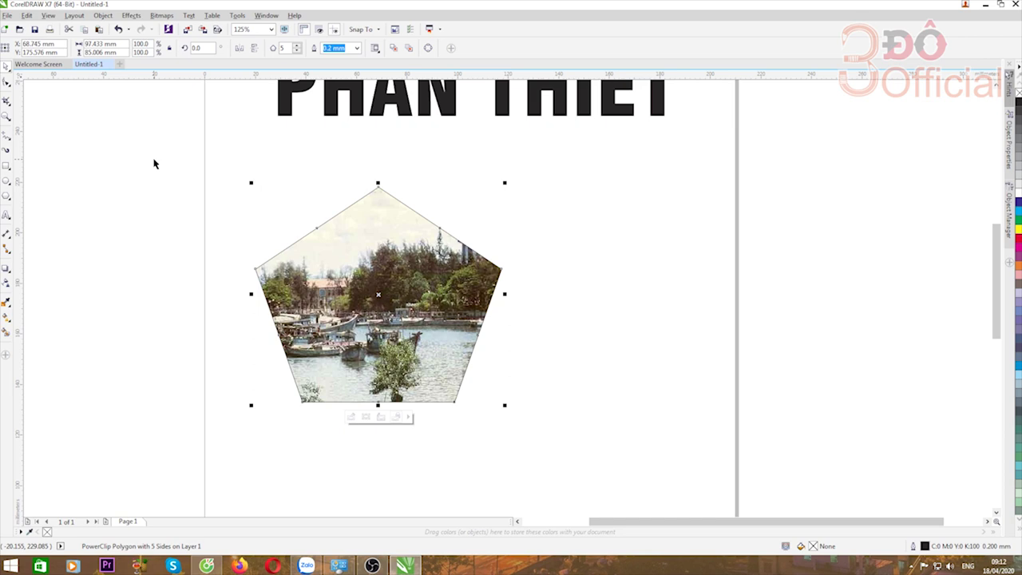
key("ctrl+z")
key("ctrl+z")
key("ctrl+z")
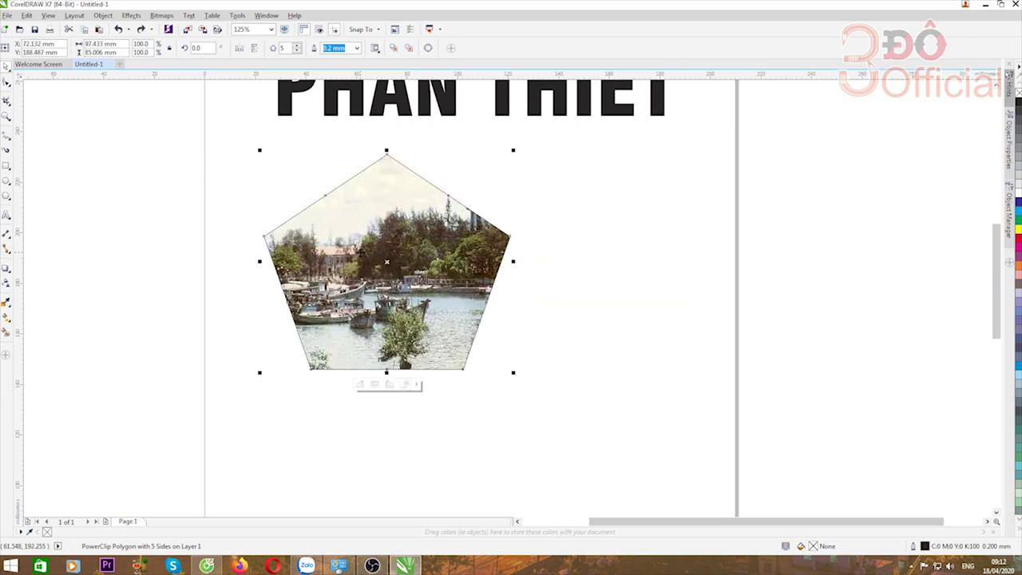
- Undo placing the photo inside the pentagon and move the extracted photo aside, left of the page
left_click_drag(399, 257, 361, 255)
scroll(386, 243, "down", 2)
key("ctrl+z")
key("ctrl+z")
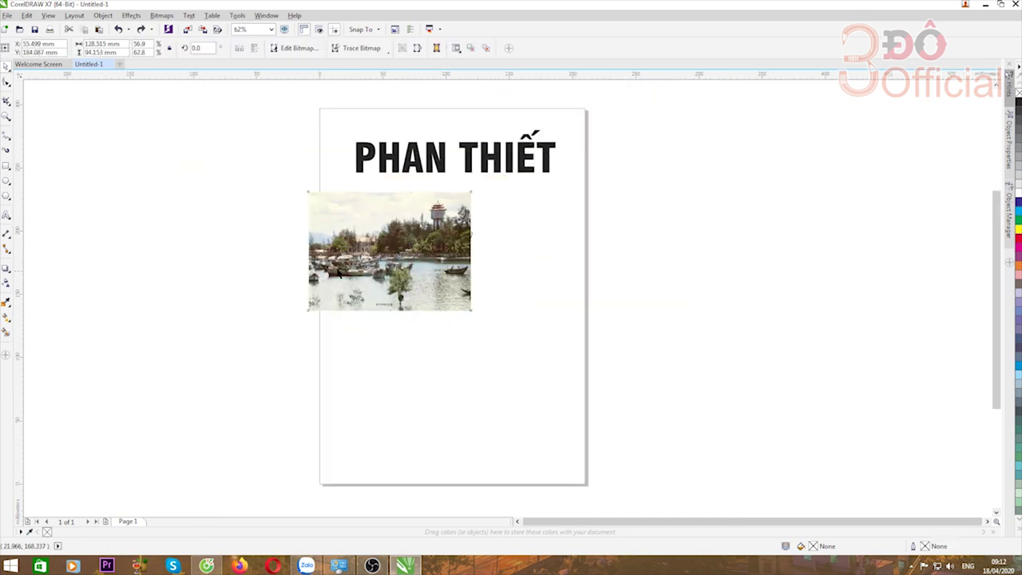
- Delete the empty pentagon PowerClip frame and draw a new five-sided polygon about 80.5 × 61.6 mm below the PHAN THIẾT title
left_click(402, 237)
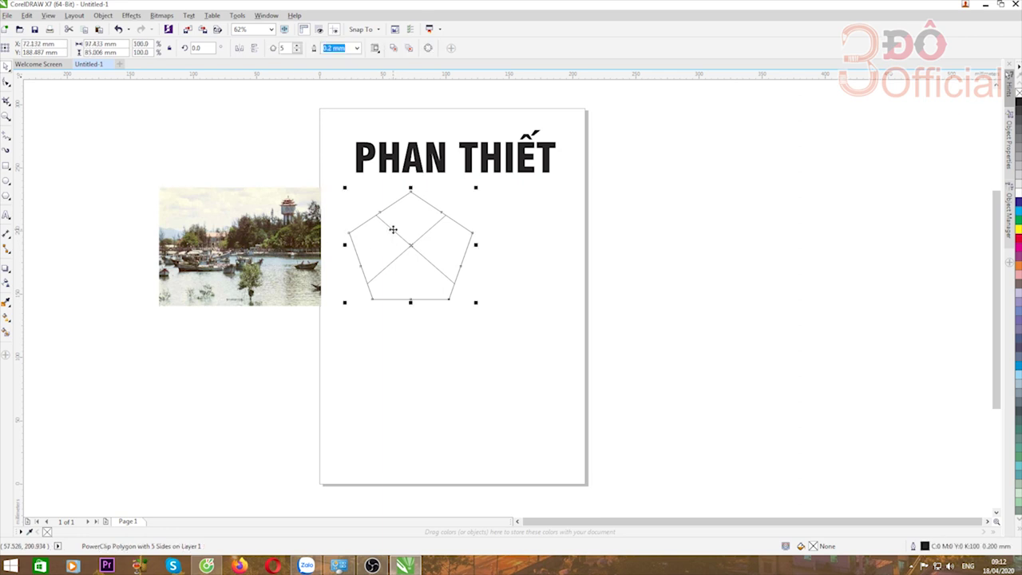
key("Delete")
left_click(6, 199)
left_click_drag(371, 229, 480, 313)
left_click(6, 66)
scroll(396, 258, "up", 2)
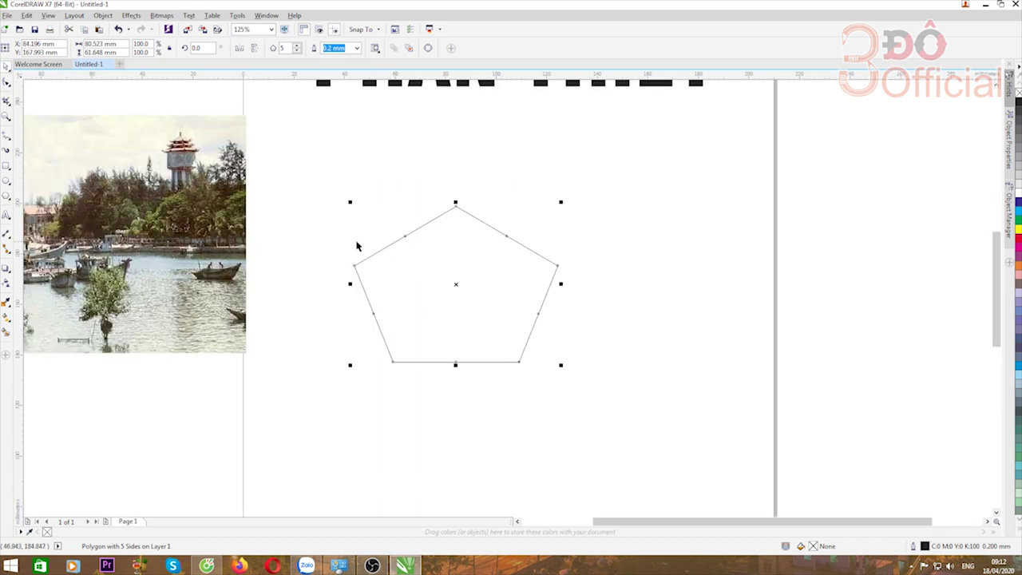
- Move the photo over the new pentagon and shrink it to about 89.6 × 65.6 mm so it just covers the shape
scroll(344, 250, "down", 2)
left_click_drag(184, 249, 342, 256)
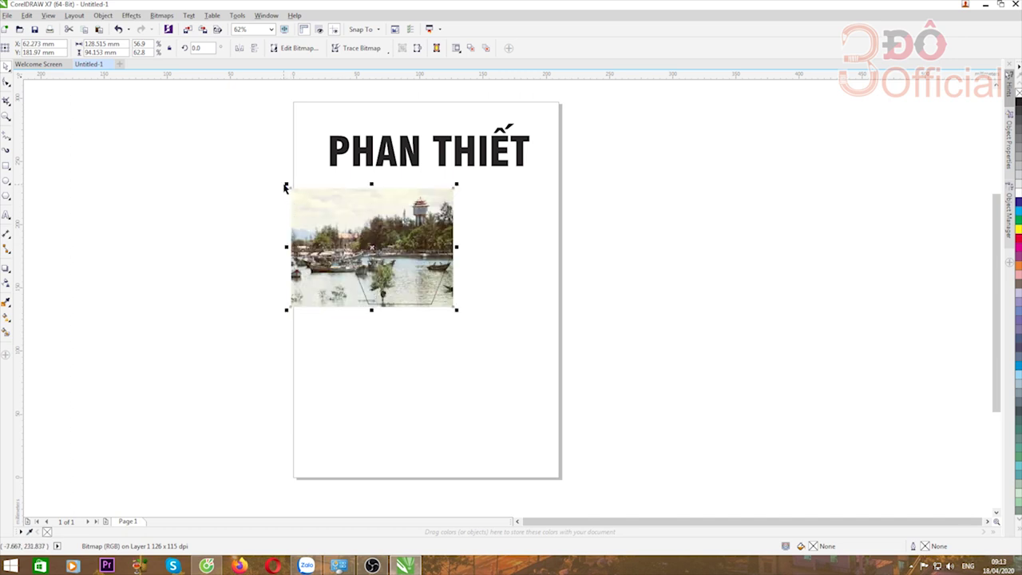
left_click_drag(288, 185, 335, 219)
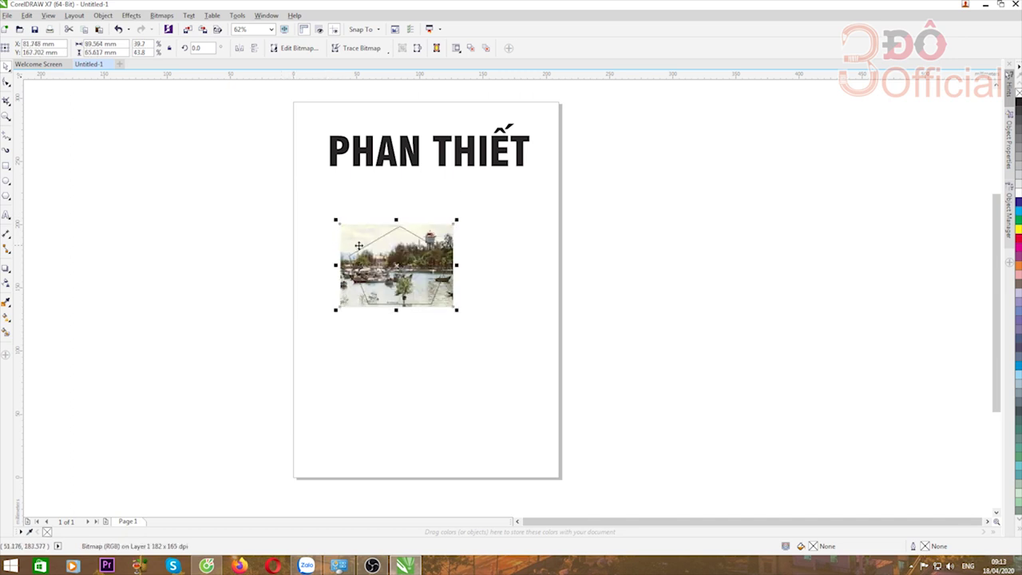
scroll(380, 255, "up", 1)
scroll(378, 256, "up", 1)
scroll(314, 185, "down", 1)
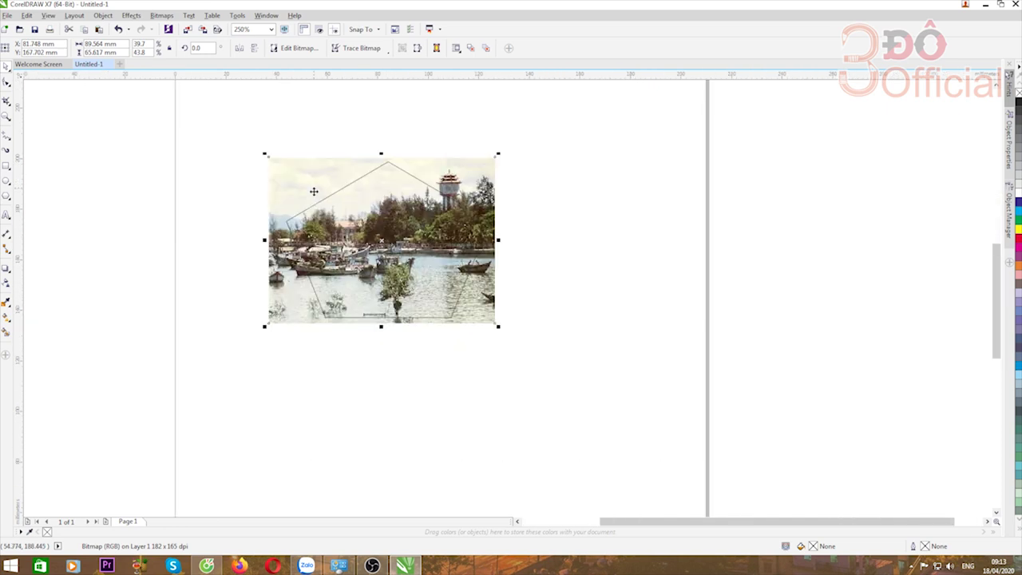
- Set the pentagon's outline width to 1.5 mm
left_click(251, 225)
left_click(383, 167)
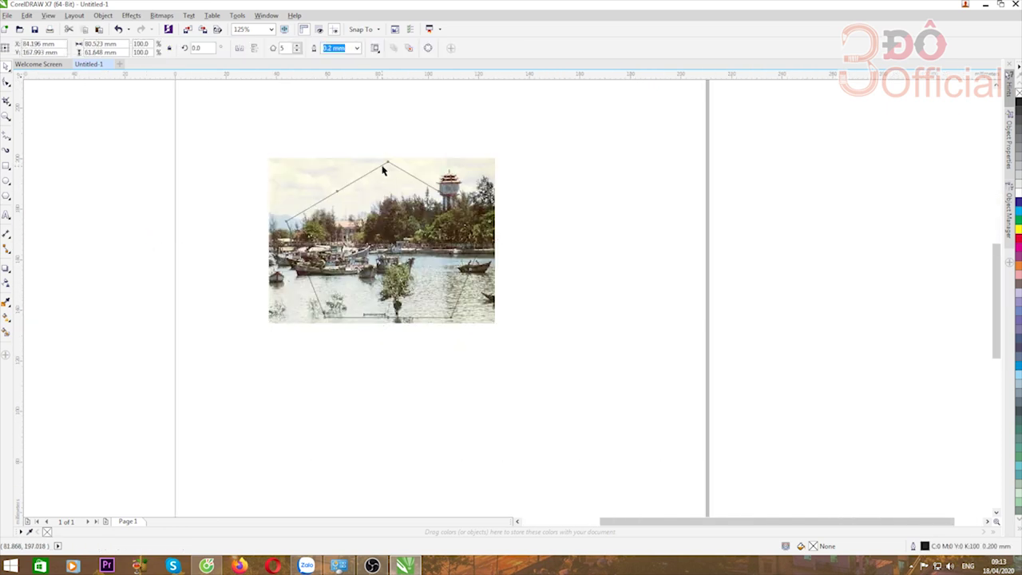
left_click(356, 48)
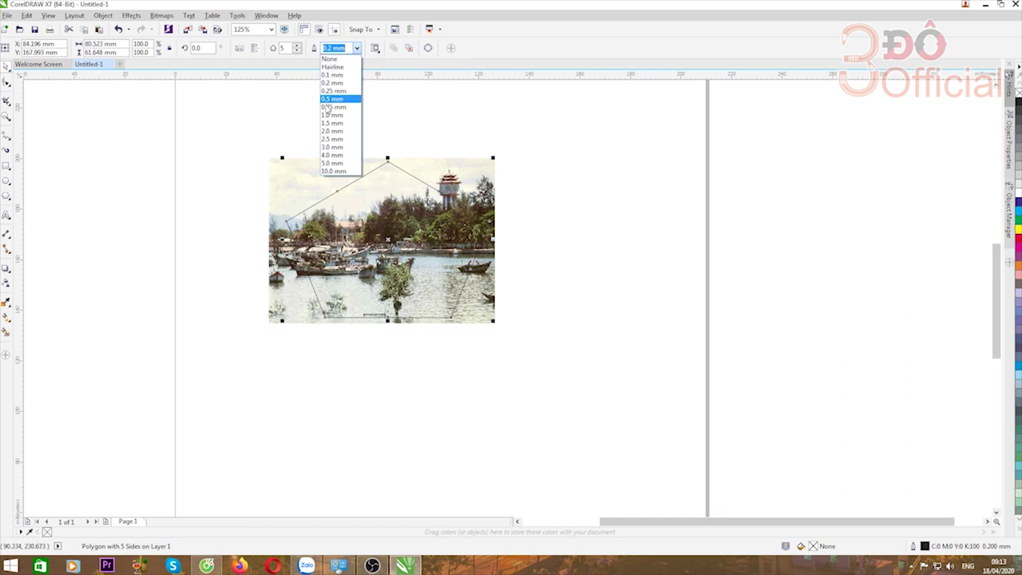
left_click(326, 121)
left_click(163, 249)
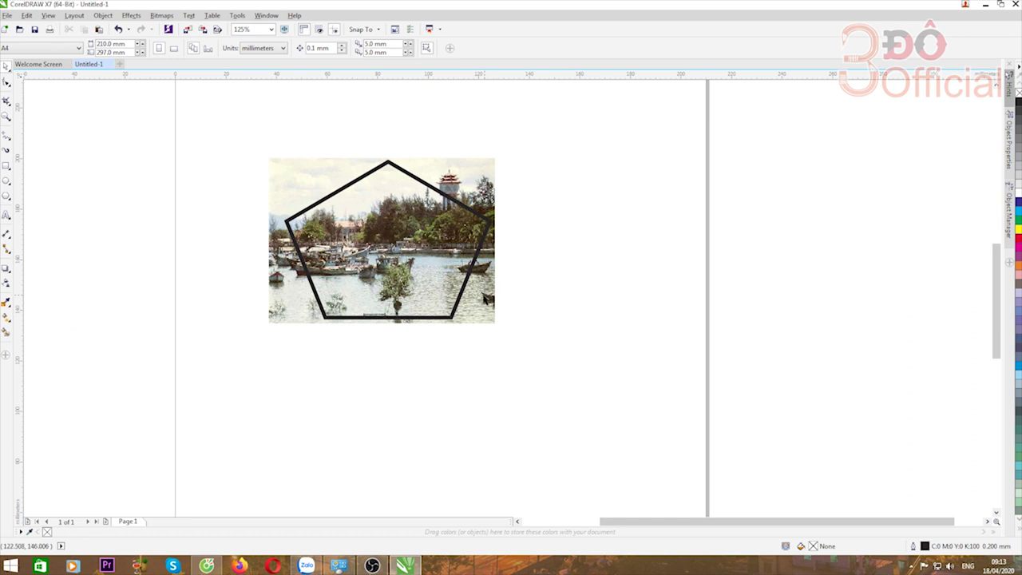
- Shrink the photo to about 73.5 × 53.9 mm and centre it horizontally on the pentagon so the shape's corners extend past it
left_click(270, 173)
left_click_drag(264, 152, 307, 184)
left_click_drag(401, 253, 388, 248)
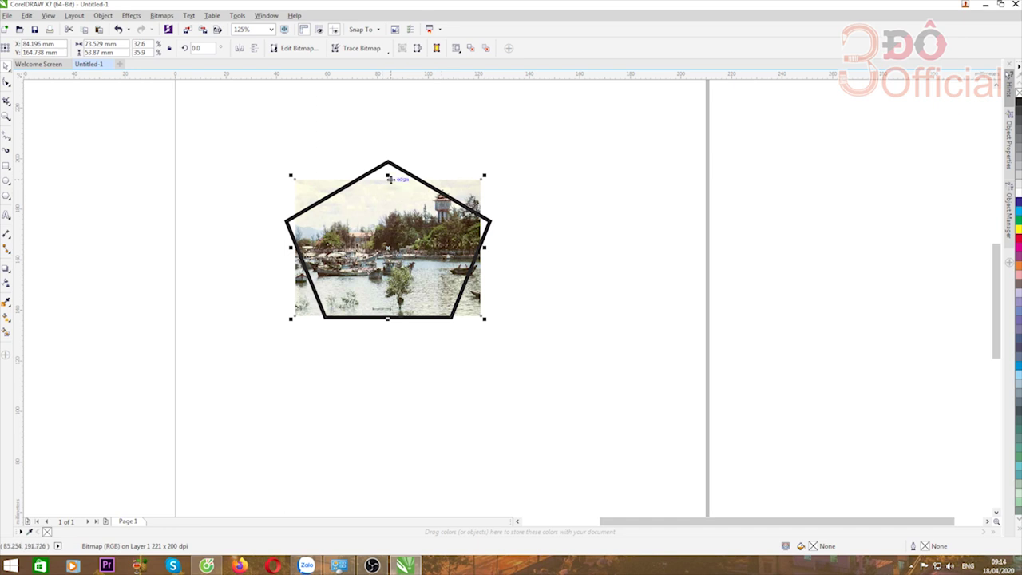
scroll(389, 179, "up", 2)
scroll(406, 180, "down", 1)
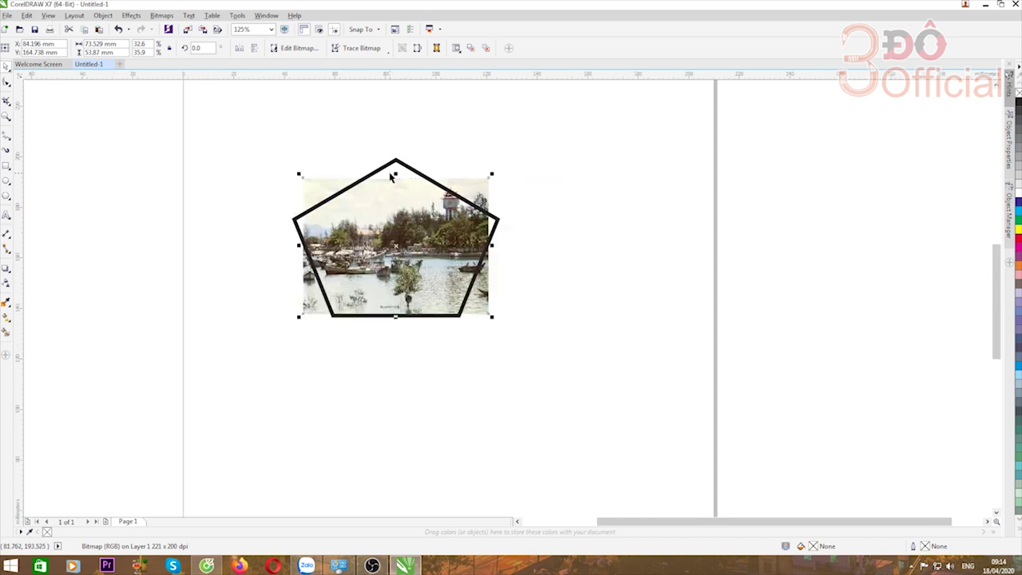
scroll(397, 168, "up", 2)
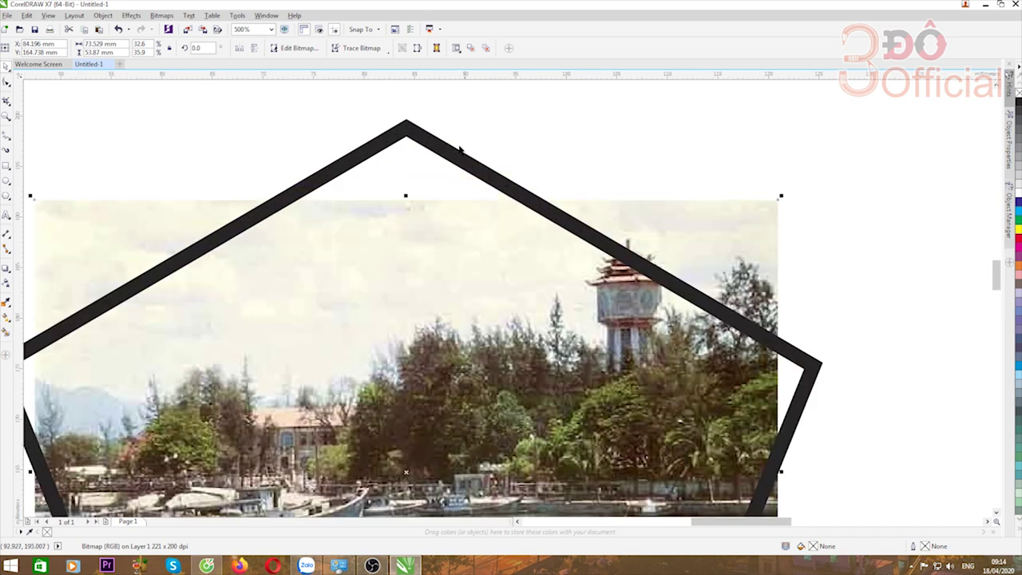
scroll(457, 199, "down", 2)
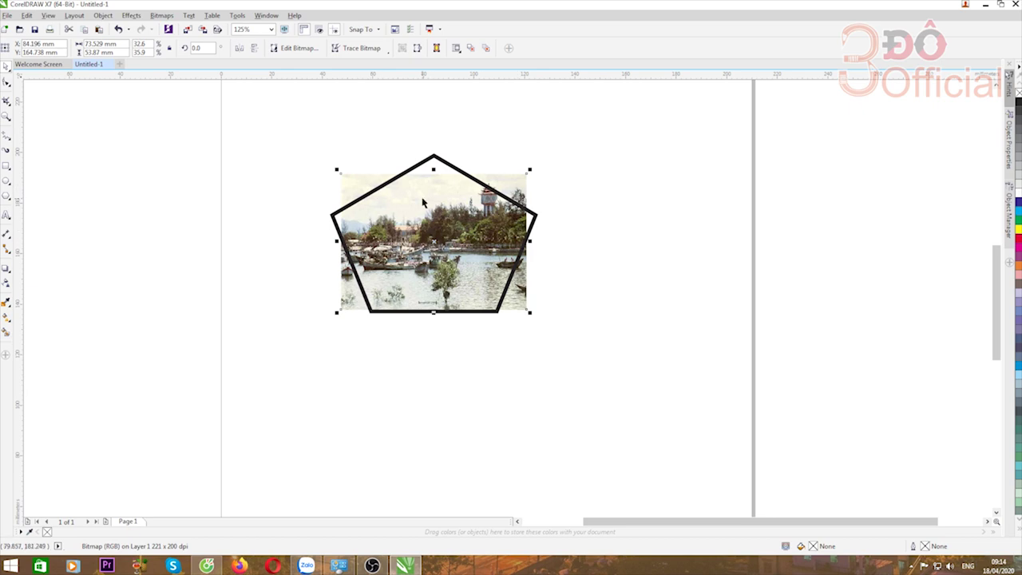
scroll(433, 169, "up", 1)
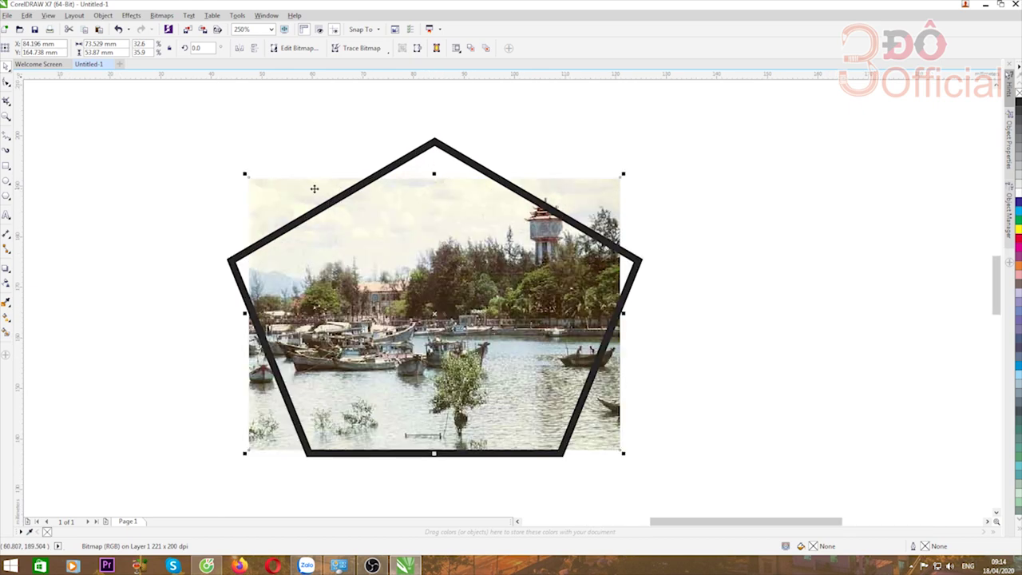
scroll(340, 148, "down", 1)
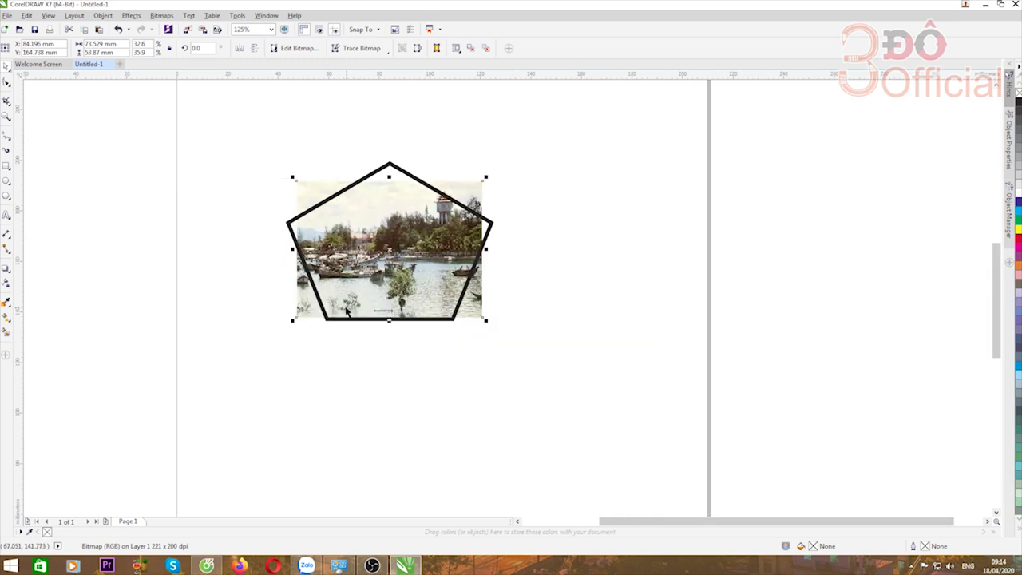
- Enlarge the photo to about 99.9 × 73.2 mm and move it so it covers the whole pentagon
left_click_drag(485, 320, 582, 370)
scroll(332, 231, "down", 3)
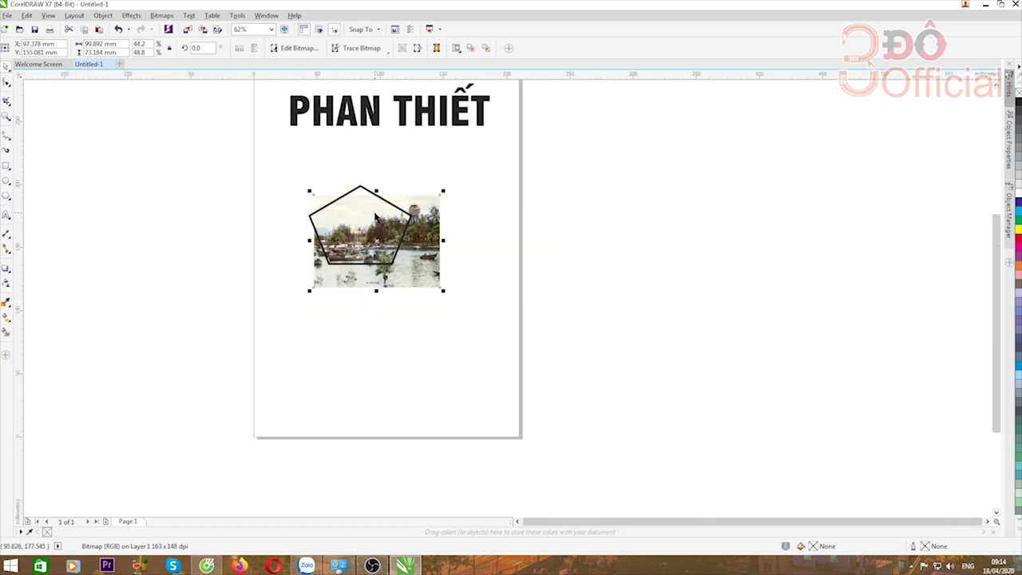
scroll(335, 196, "up", 5)
scroll(333, 200, "down", 3)
left_click_drag(298, 209, 263, 156)
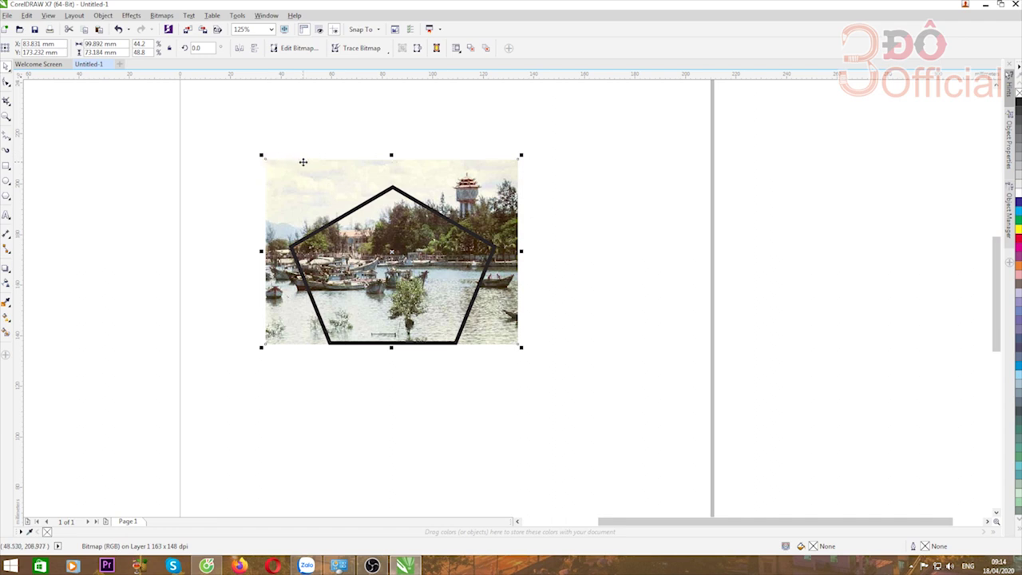
left_click(253, 240)
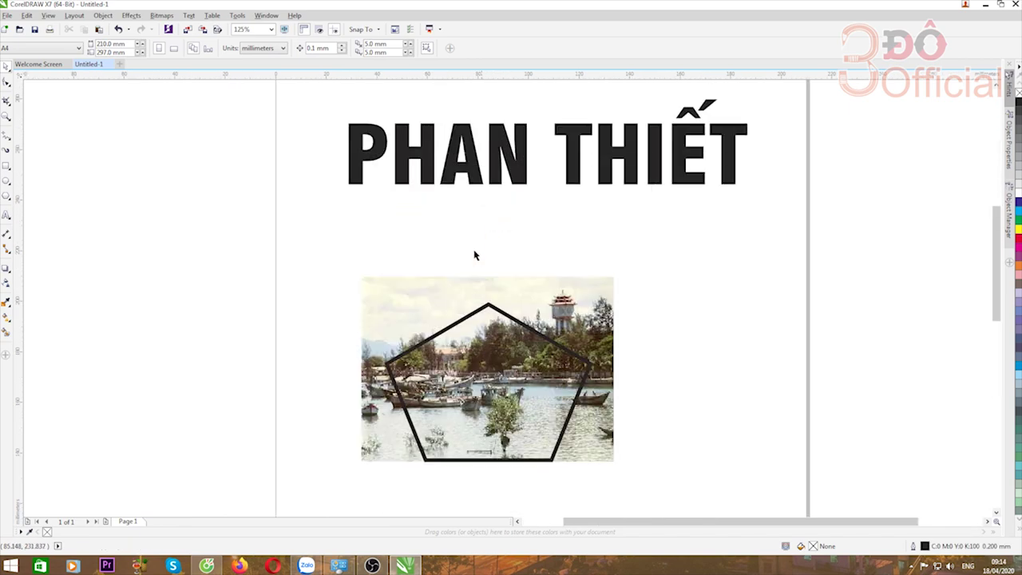
- Move the photo off the pentagon to the left of the PHAN THIẾT title
left_click_drag(417, 322, 95, 182)
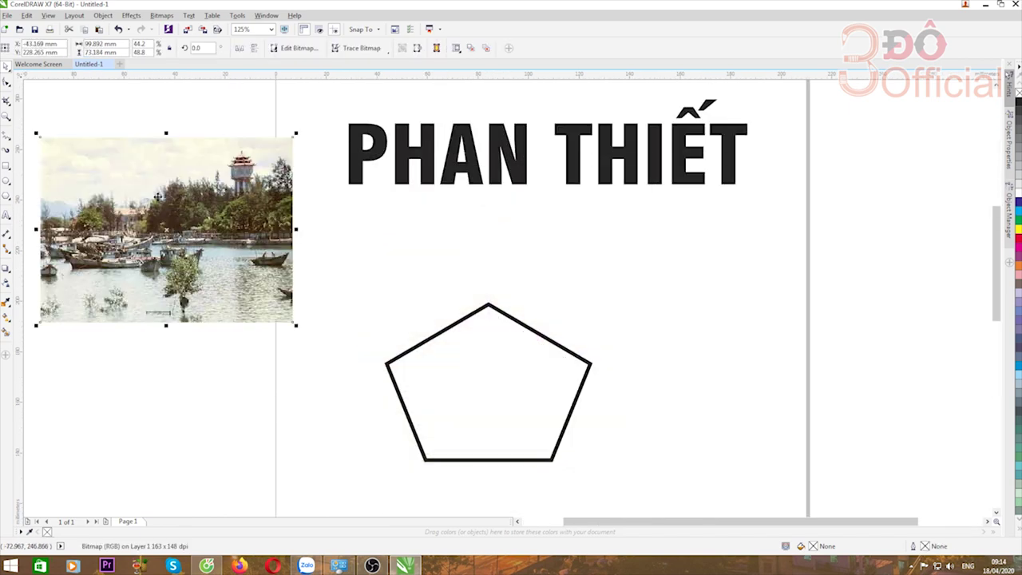
scroll(460, 228, "down", 2)
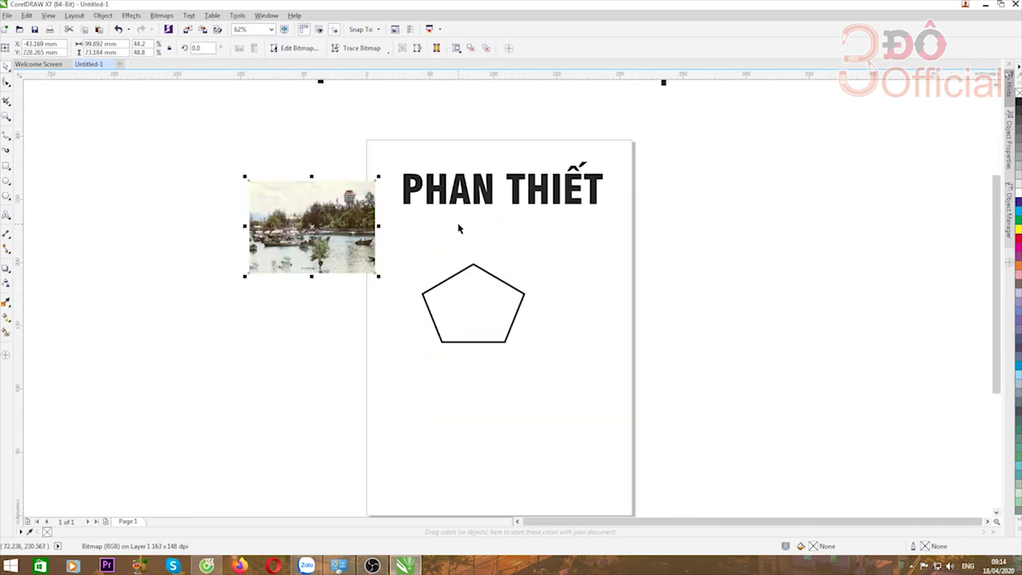
left_click(463, 185)
scroll(461, 204, "up", 3)
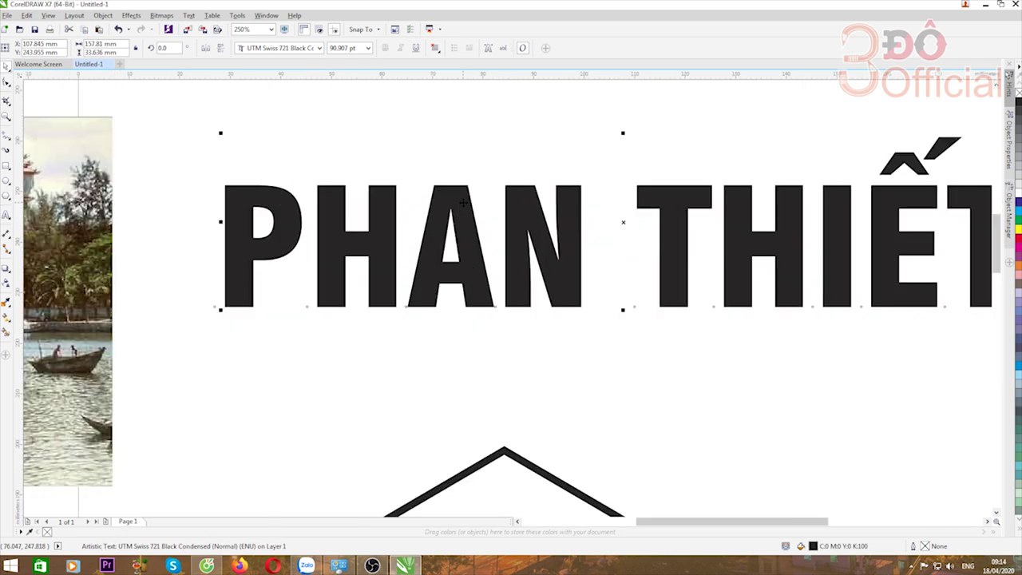
scroll(461, 205, "down", 1)
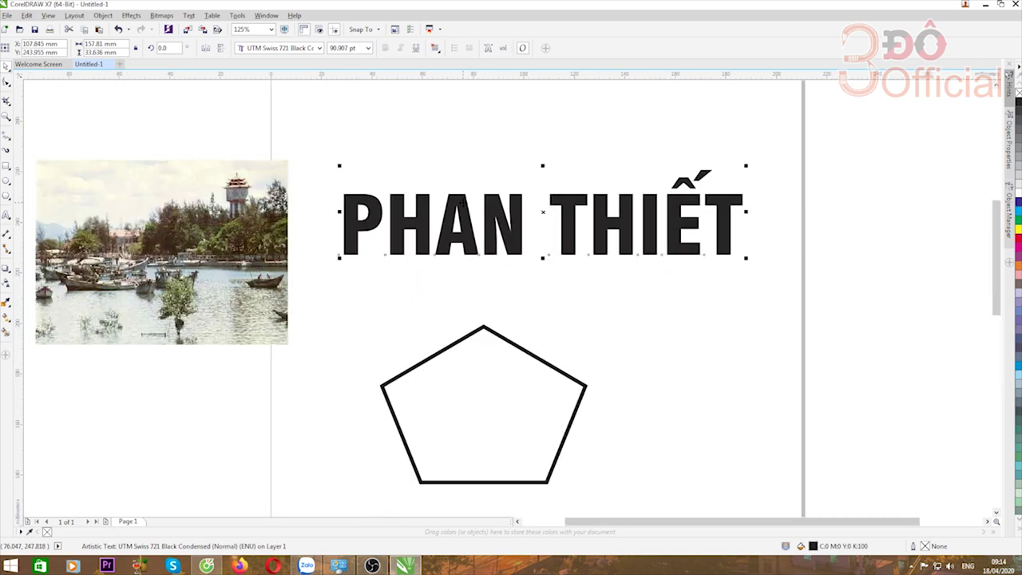
- Place the photo inside the PHAN THIẾT text with PowerClip and check how far it fills the letters
left_click(215, 247)
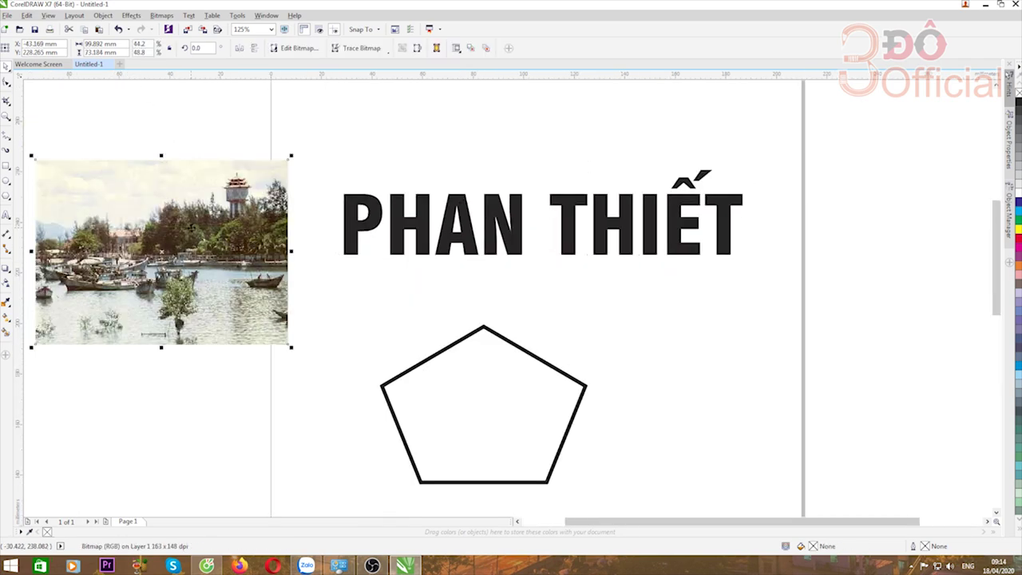
left_click(103, 15)
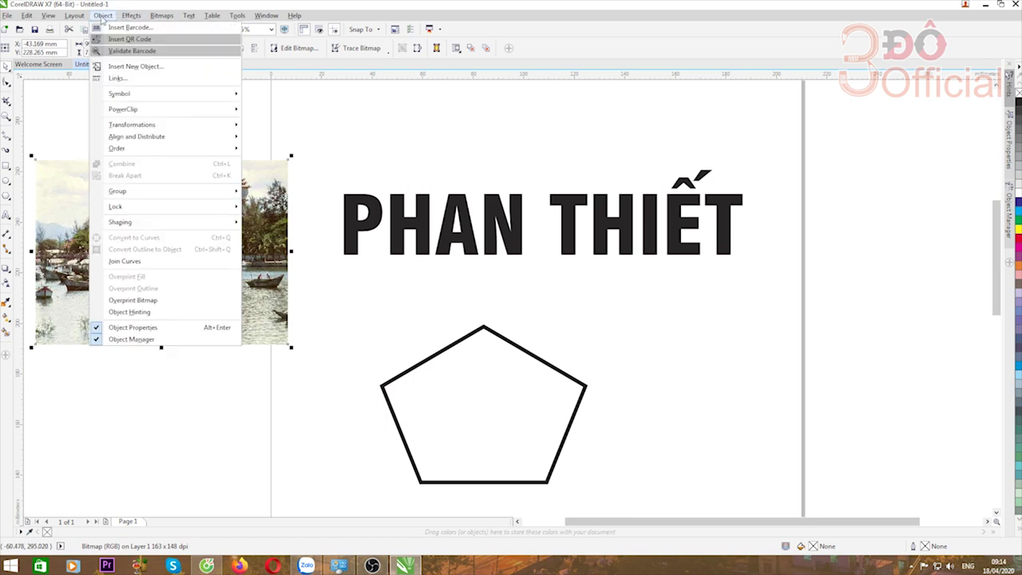
mouse_move(117, 110)
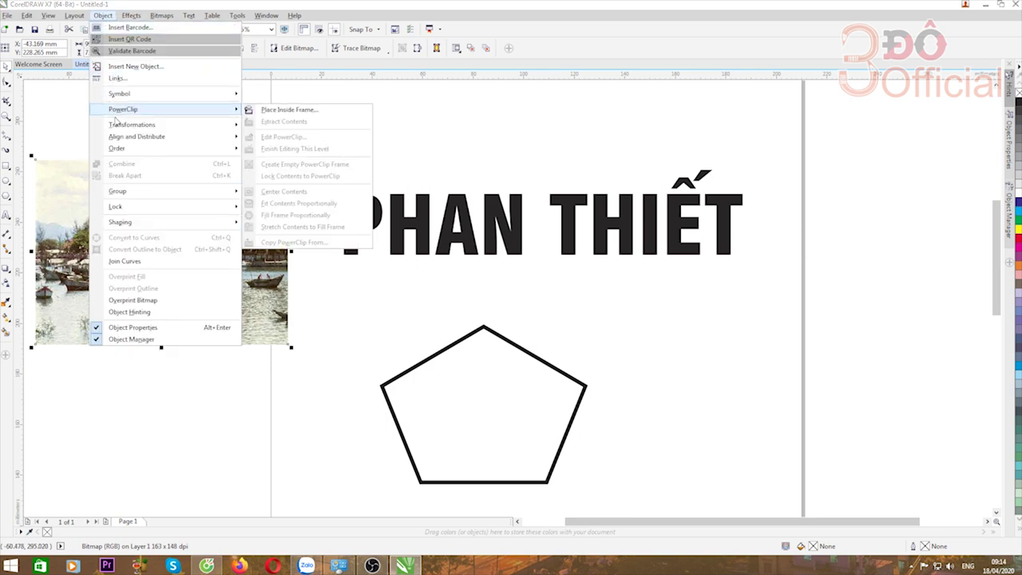
left_click(284, 112)
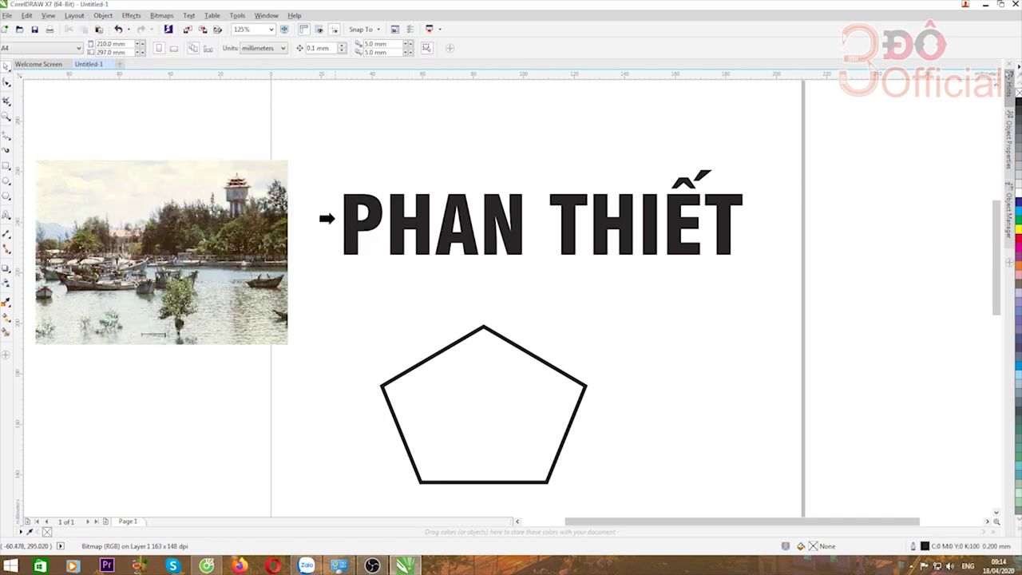
left_click(349, 222)
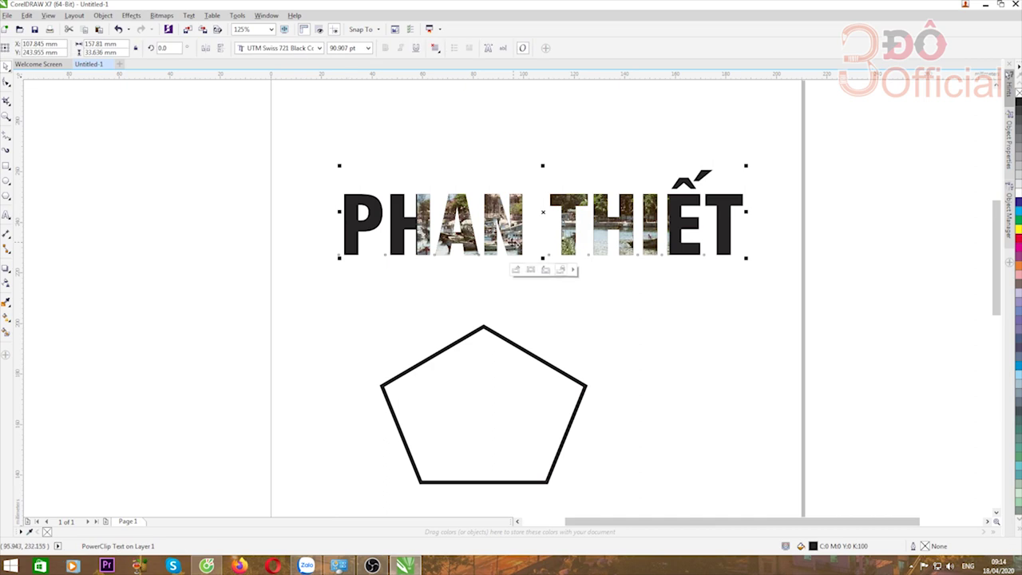
scroll(350, 227, "down", 3)
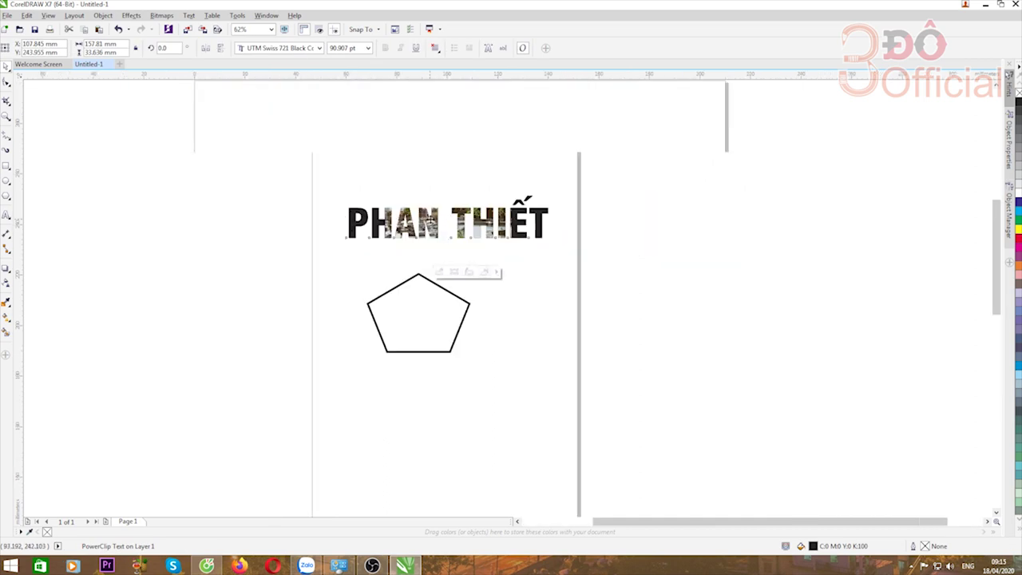
scroll(421, 225, "up", 4)
scroll(415, 203, "down", 2)
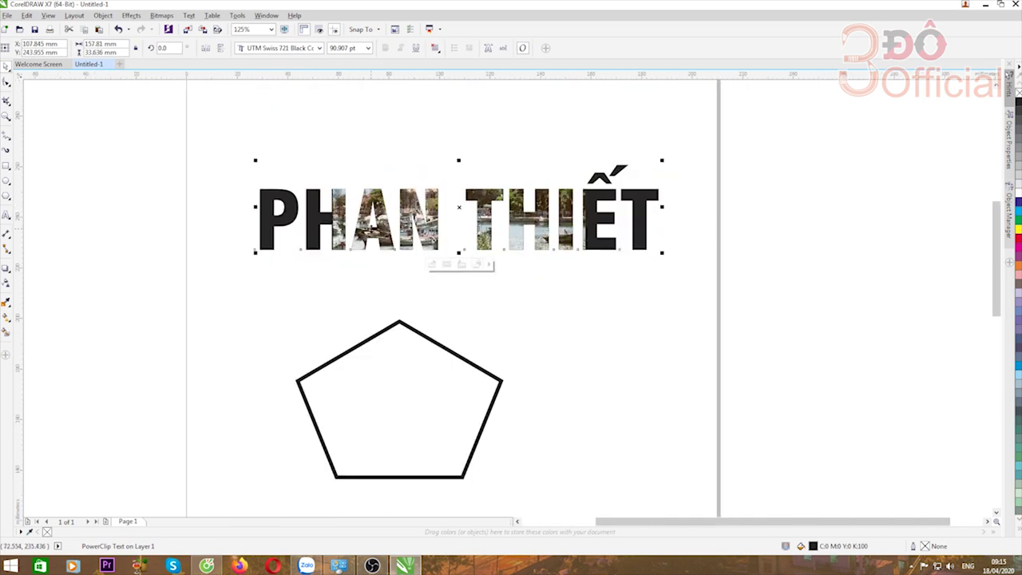
scroll(369, 229, "up", 2)
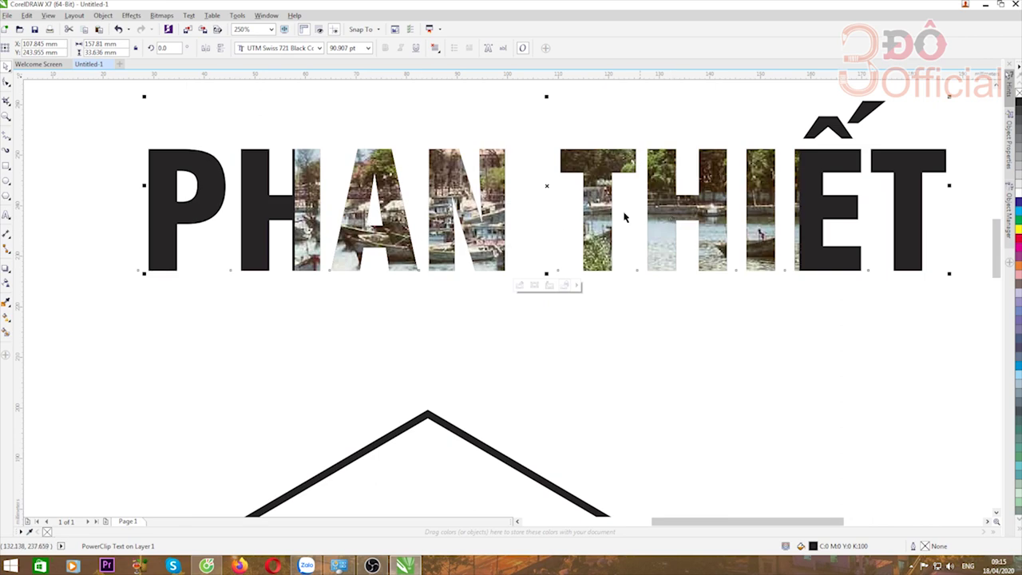
scroll(359, 187, "down", 2)
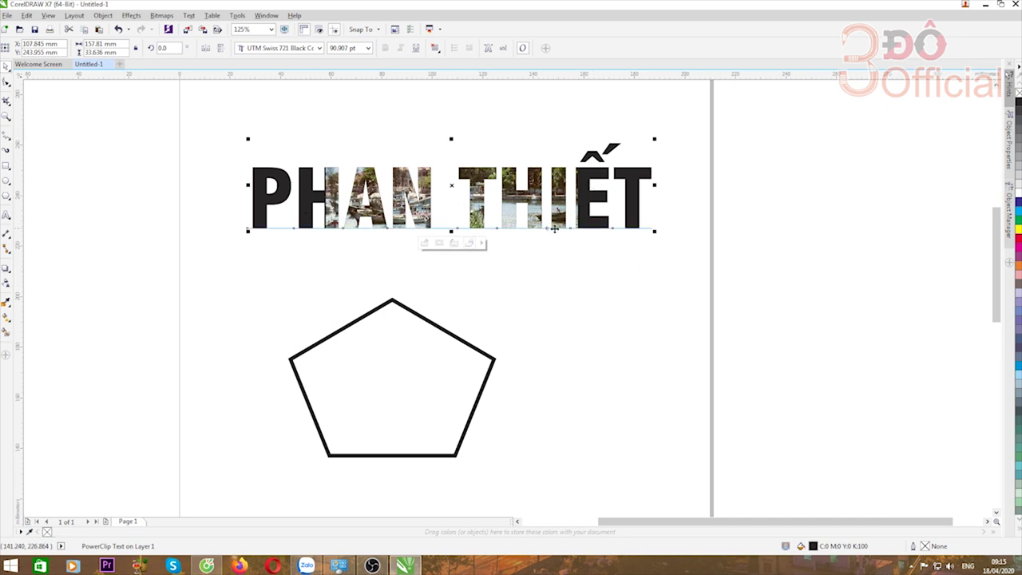
scroll(543, 228, "down", 2)
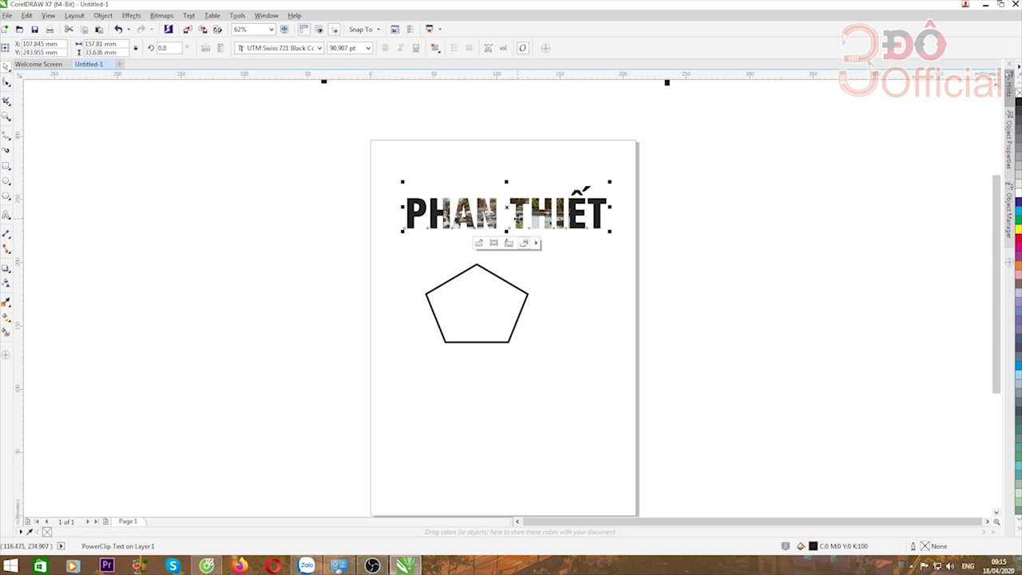
- Undo placing the photo inside the PHAN THIẾT text
left_click(508, 242)
scroll(439, 222, "up", 2)
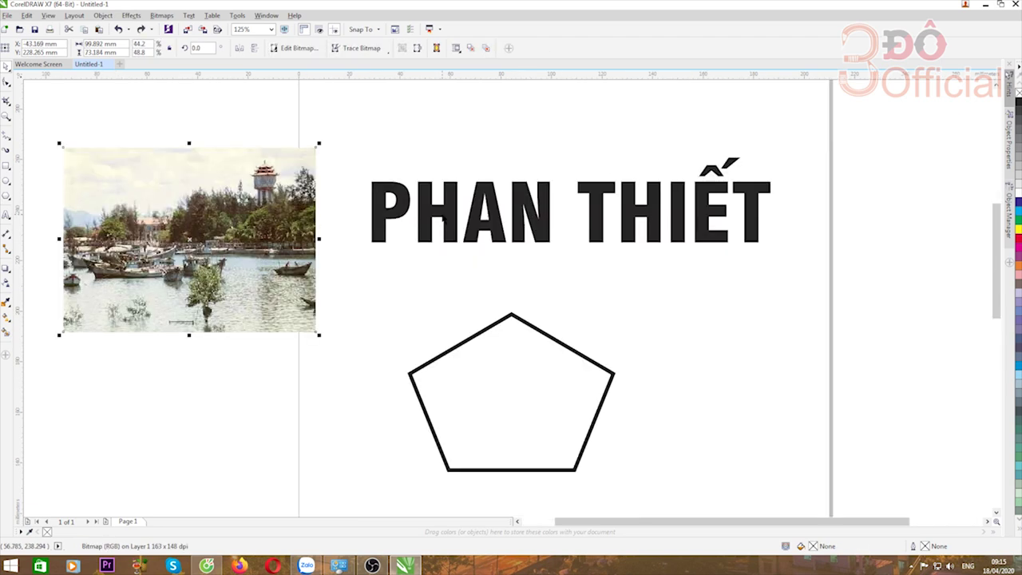
scroll(260, 204, "down", 2)
- Move the photo over the PHAN THIẾT title and the pentagon off the page to the lower left
left_click_drag(223, 220, 409, 201)
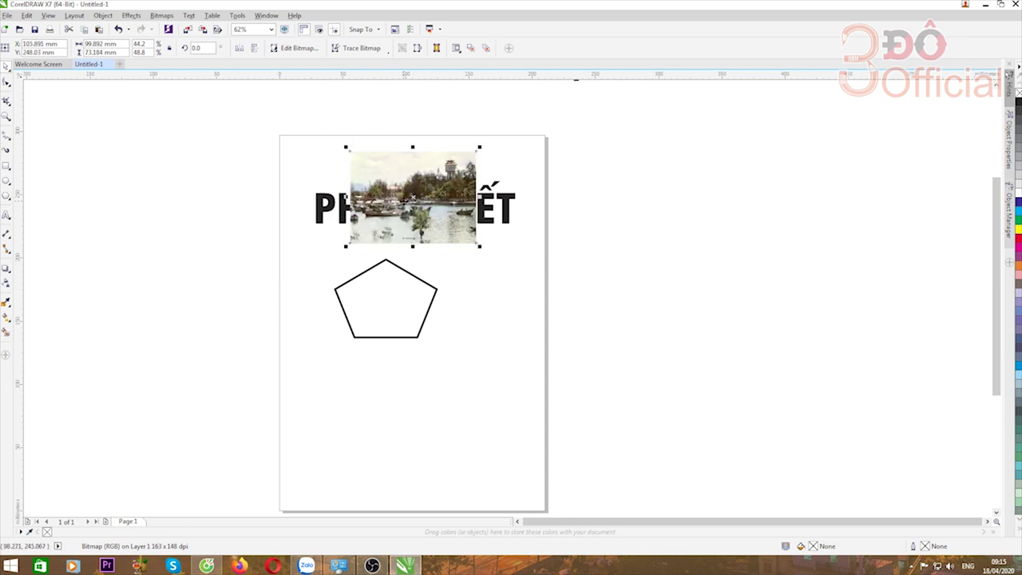
left_click(381, 264)
left_click_drag(383, 260, 193, 355)
- Align the photo with the title's left edge and enlarge it to about 158.3 × 116 mm to span the title
left_click_drag(403, 198, 368, 199)
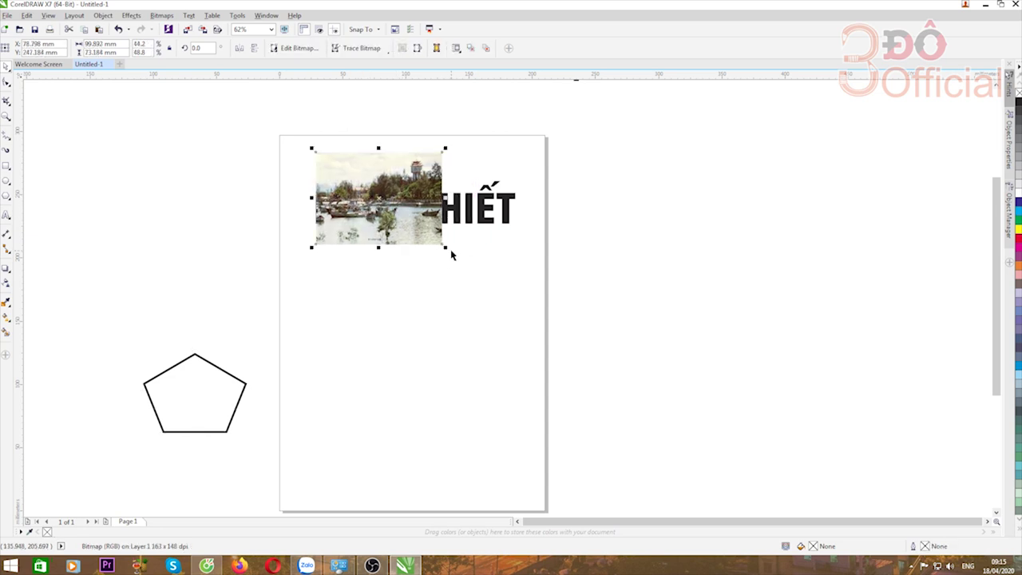
left_click_drag(445, 248, 515, 316)
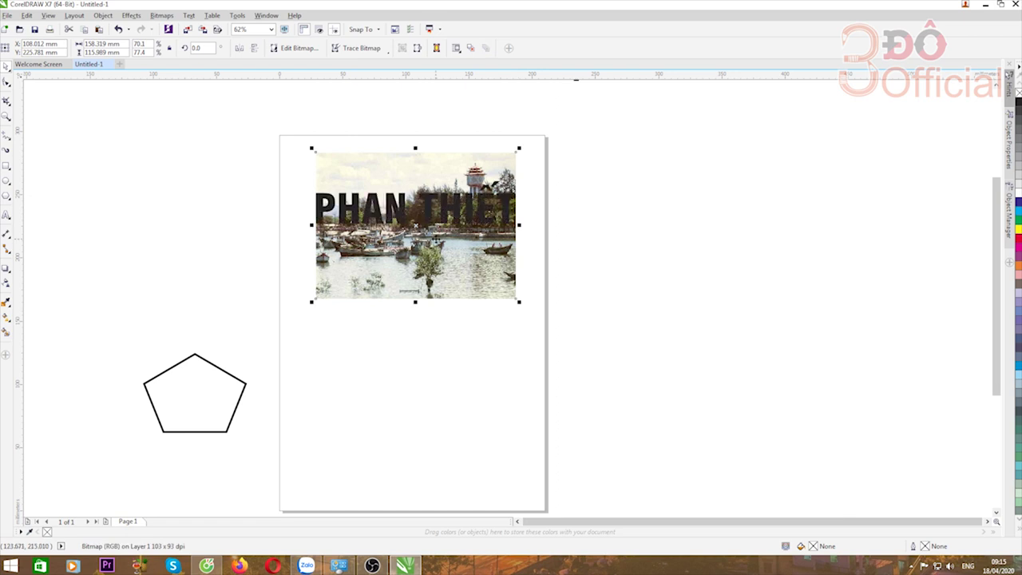
- Move the PHAN THIẾT text down about 15 mm over the middle of the photo
scroll(410, 192, "up", 2)
left_click_drag(443, 217, 445, 254)
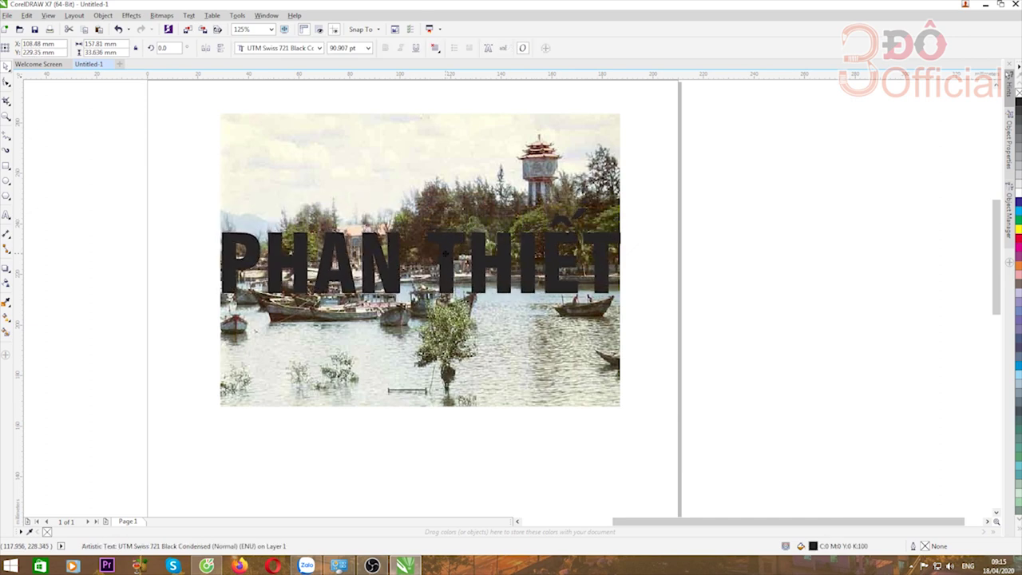
scroll(491, 177, "down", 2)
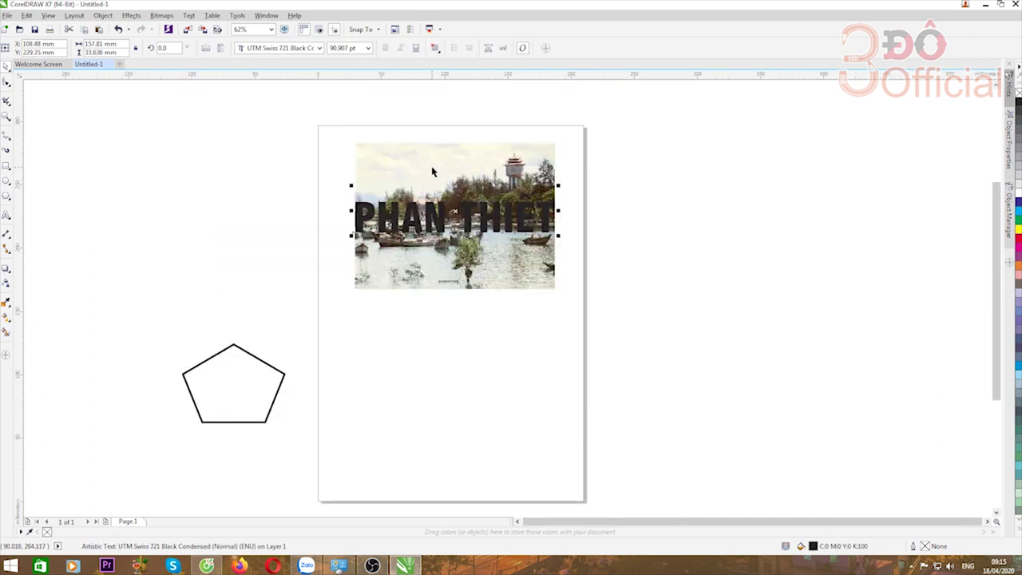
scroll(437, 196, "up", 2)
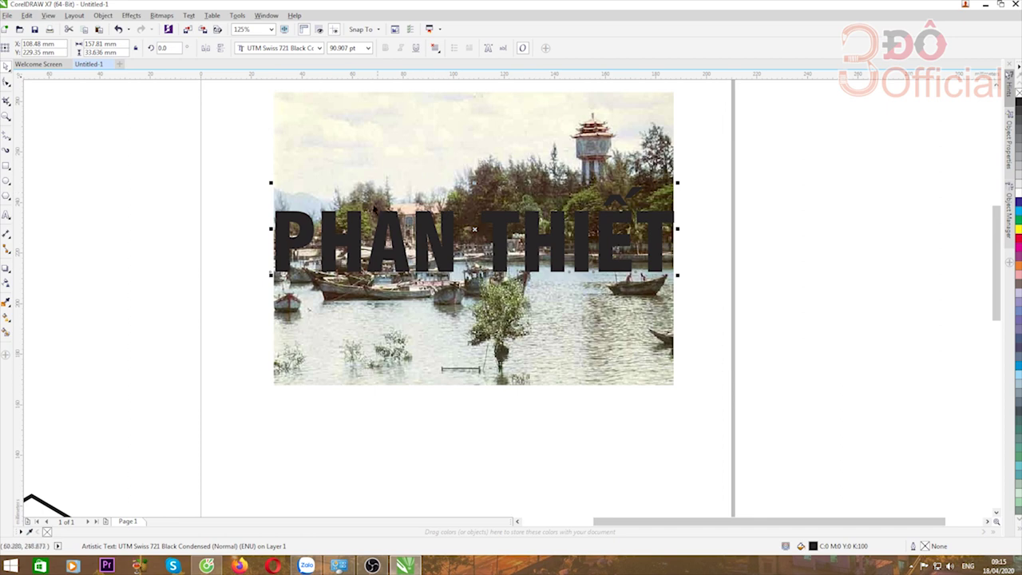
scroll(571, 269, "down", 2)
- Move the enlarged photo left of the page and place it inside the PHAN THIẾT text with PowerClip
left_click_drag(552, 194, 265, 203)
left_click(103, 15)
mouse_move(200, 109)
left_click(248, 110)
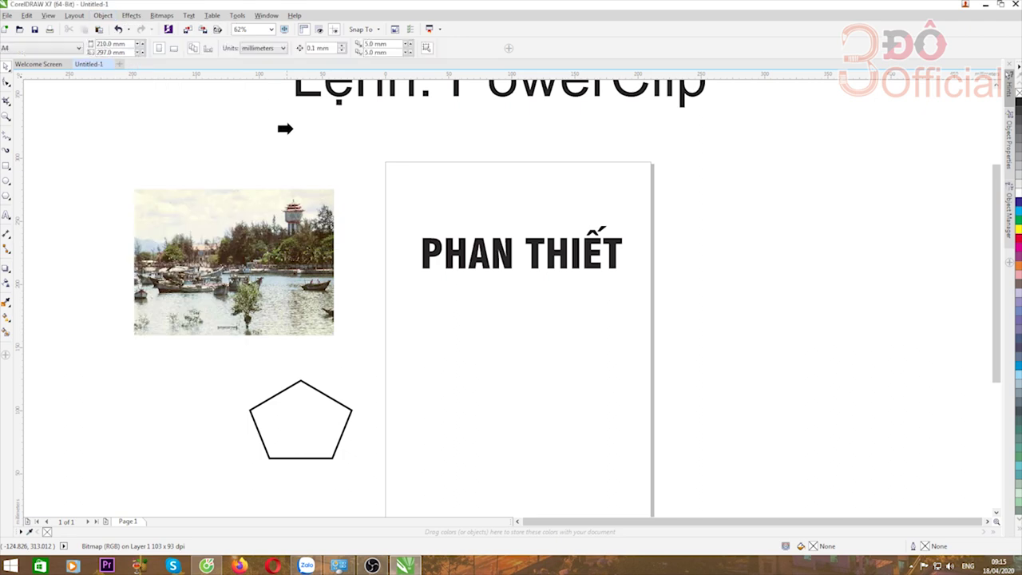
left_click(415, 249)
scroll(606, 275, "up", 4)
scroll(583, 263, "down", 4)
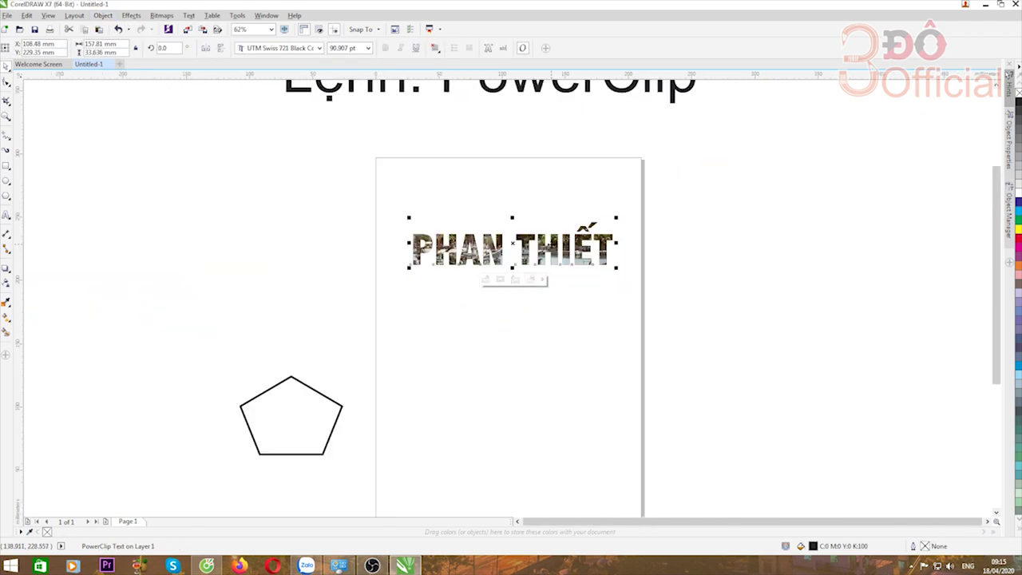
- Select the photo inside the PHAN THIẾT PowerClip text and shift it down so its sky and trees fill the letters
scroll(508, 246, "up", 2)
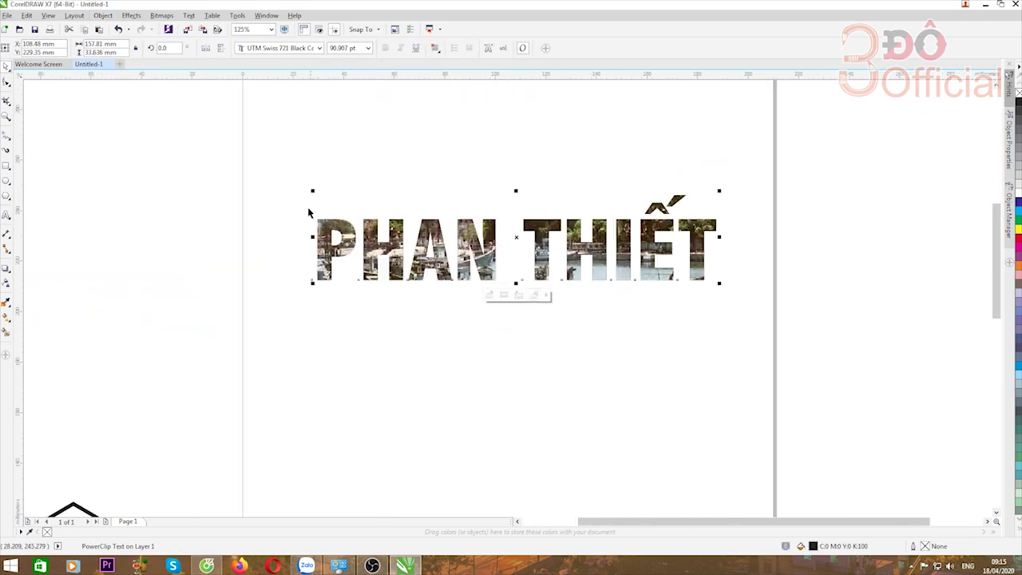
scroll(549, 252, "up", 1)
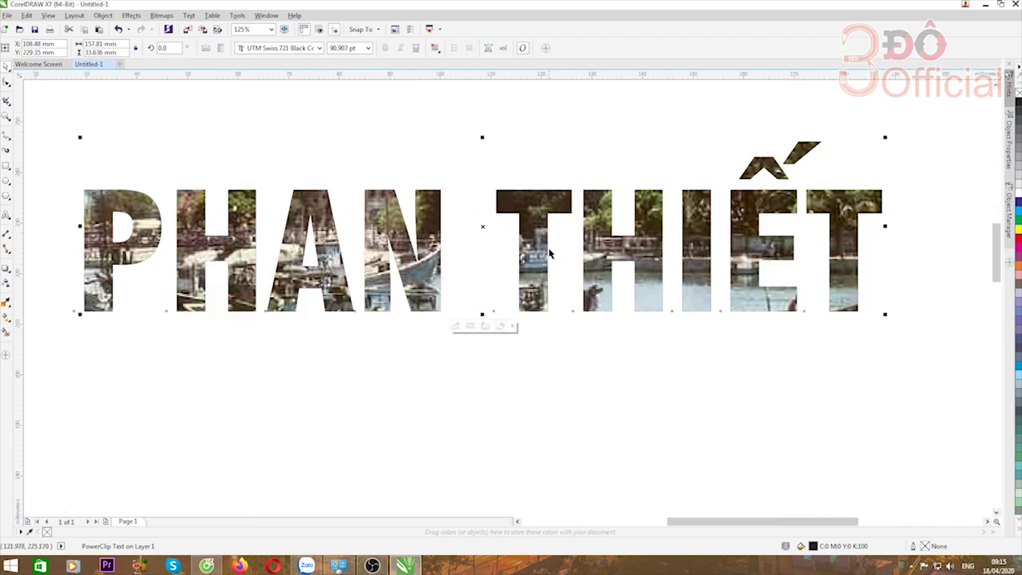
scroll(494, 212, "down", 1)
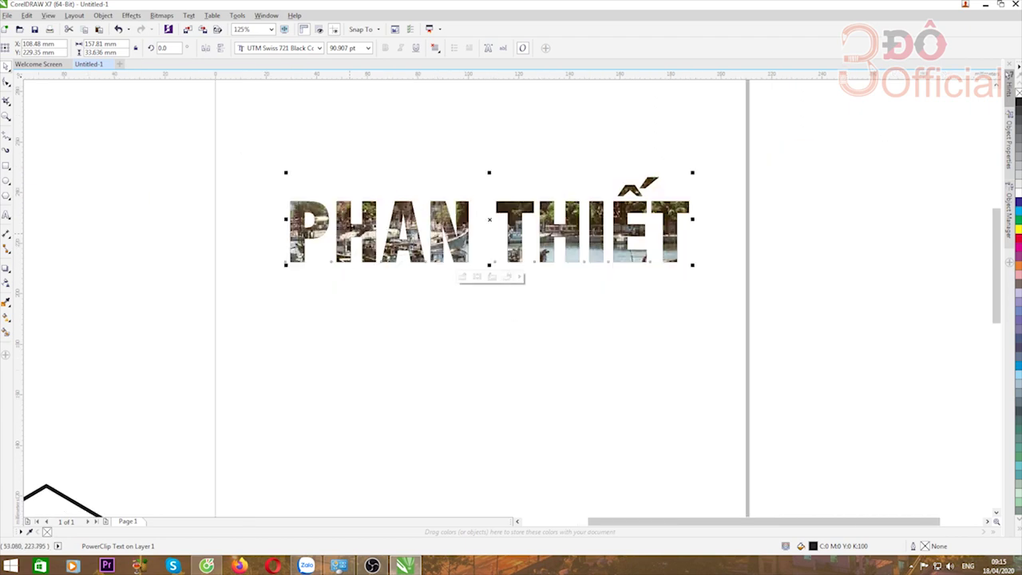
scroll(476, 283, "up", 1)
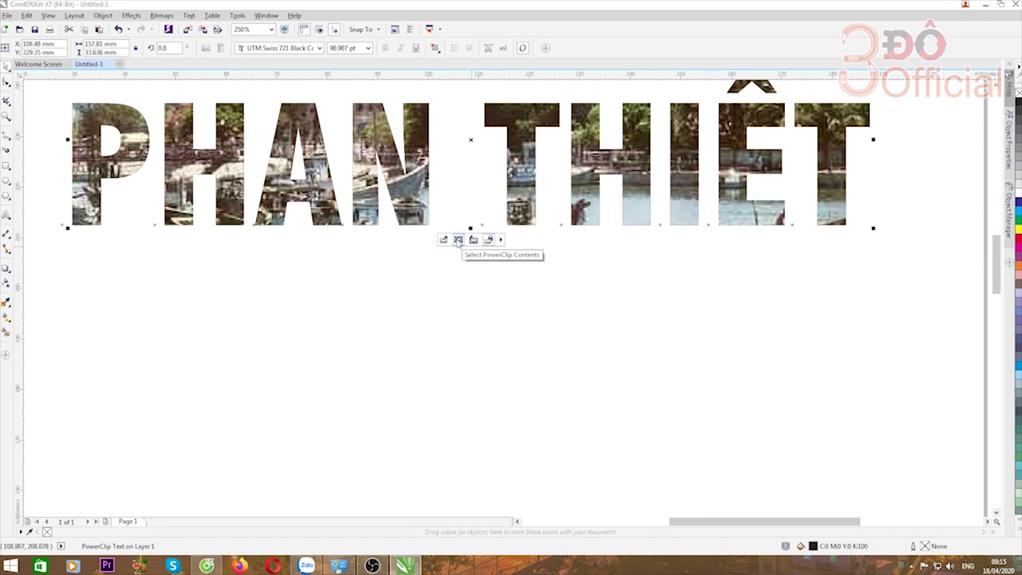
left_click(458, 240)
scroll(470, 263, "down", 1)
left_click_drag(471, 241, 471, 219)
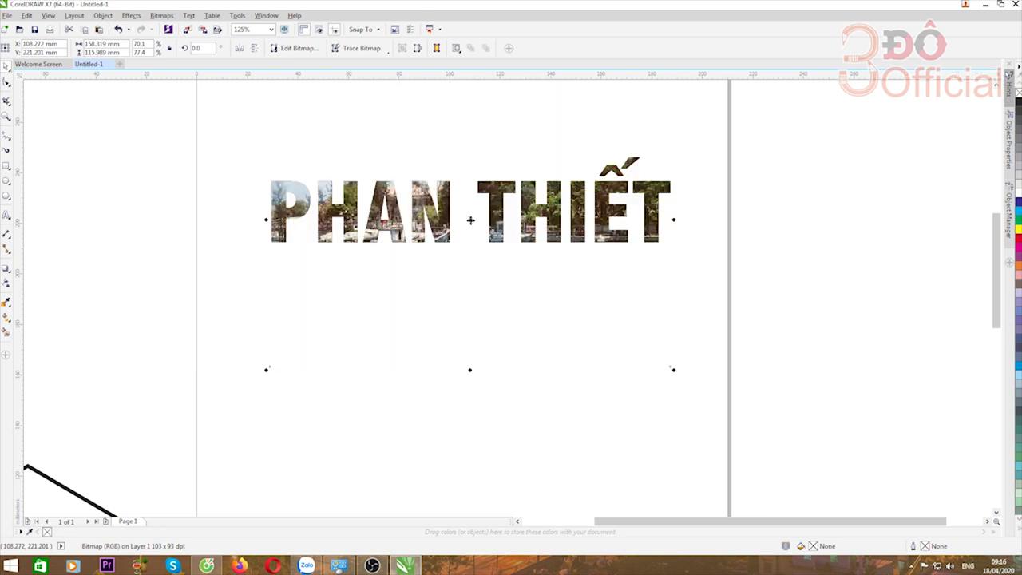
left_click(185, 286)
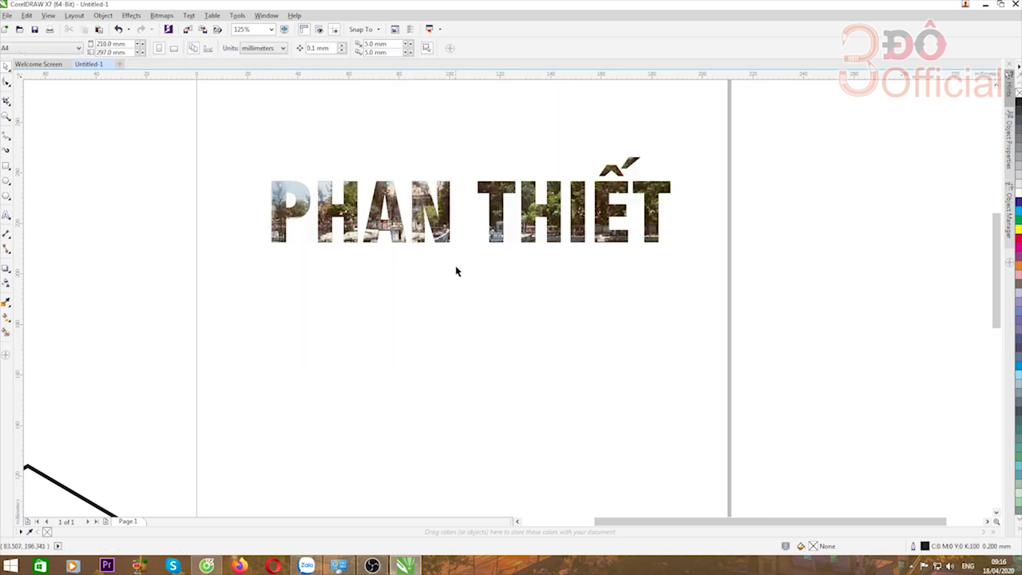
- Examine the PHAN THIẾT text with its repositioned photo fill and its PowerClip options, including Extract Contents
scroll(458, 264, "down", 2)
left_click(423, 250)
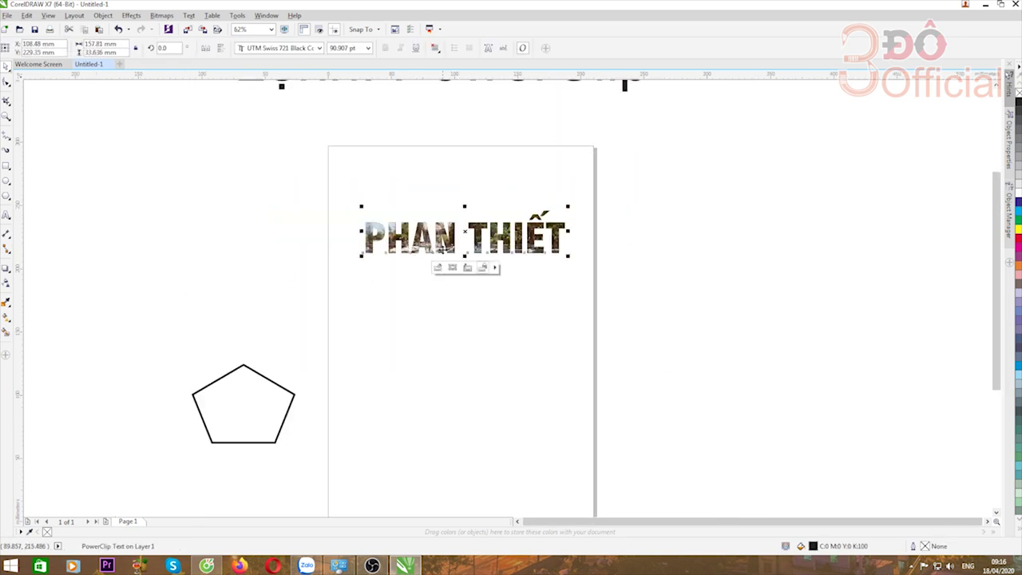
key("shift+F2")
key("F3")
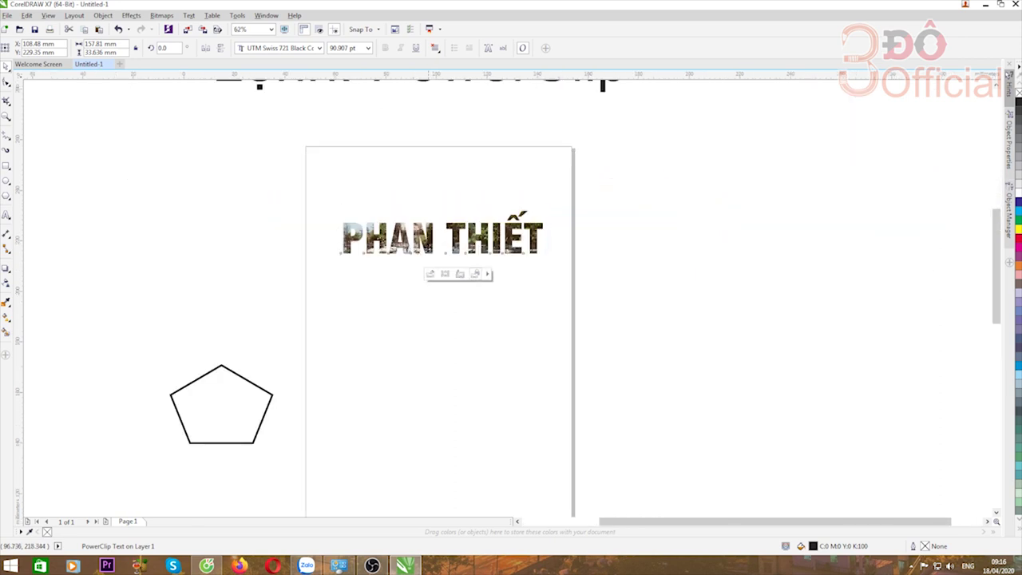
key("shift+F2")
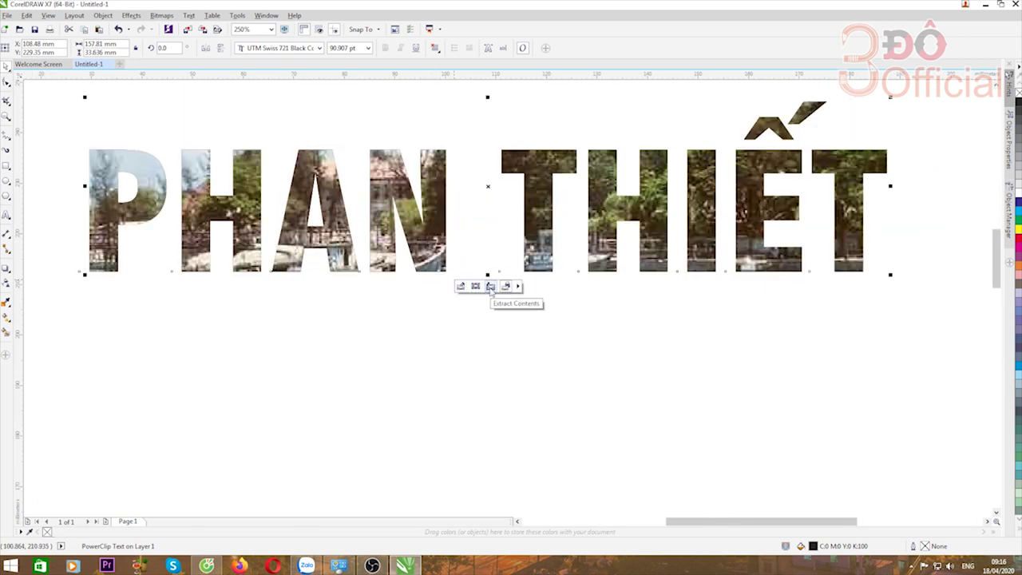
key("F3")
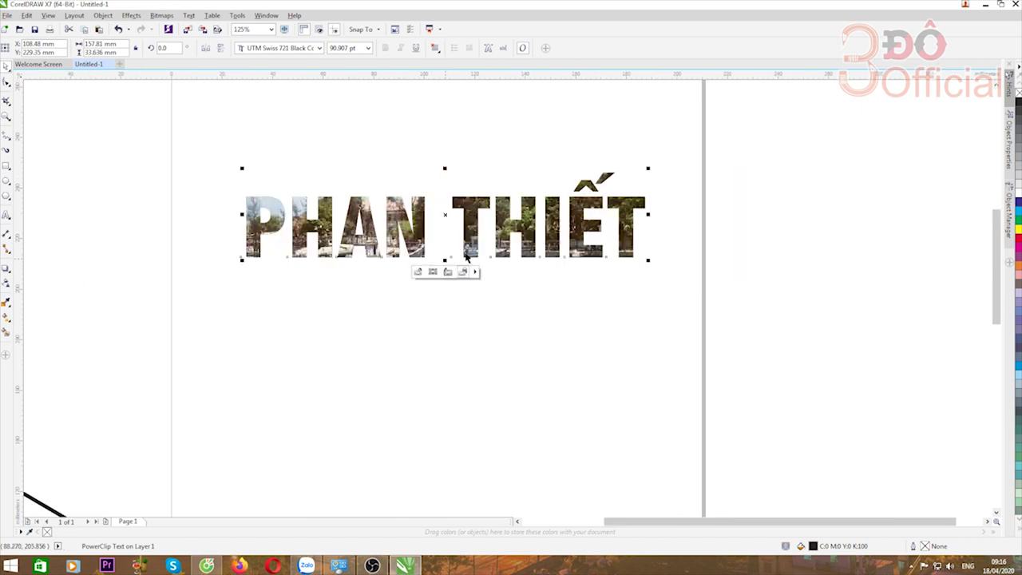
key("F3")
left_click(311, 188)
left_click_drag(311, 188, 609, 330)
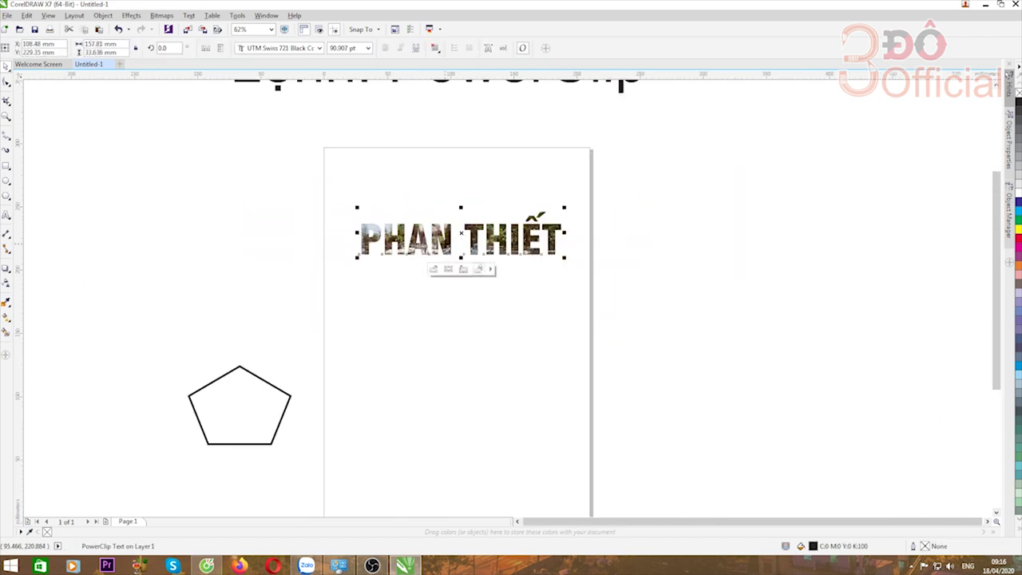
- Move the PHAN THIẾT text and the pentagon off the page to the left, leaving the page empty
left_click_drag(461, 238, 257, 234)
scroll(477, 160, "down", 2)
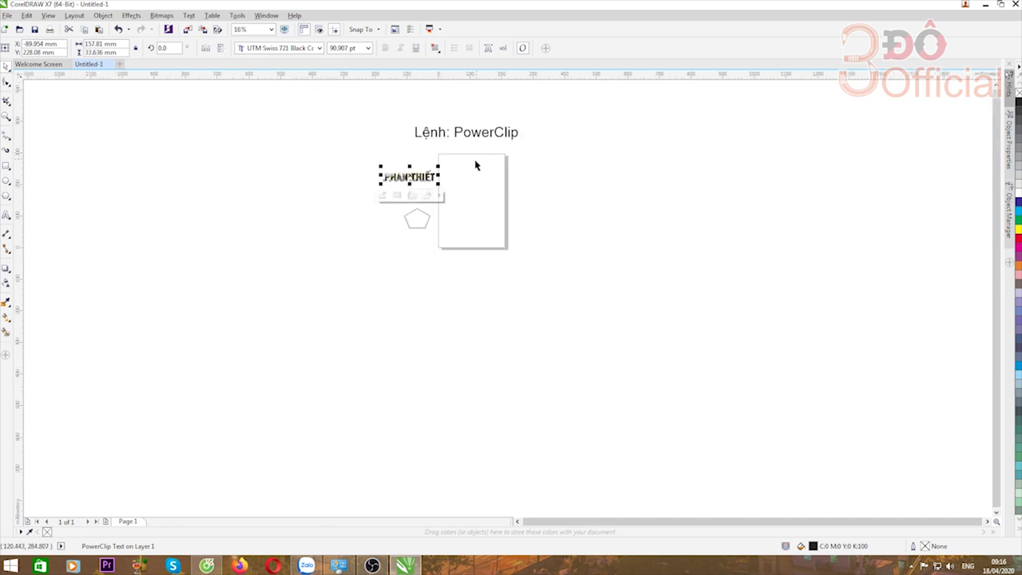
scroll(465, 183, "up", 2)
scroll(449, 189, "down", 2)
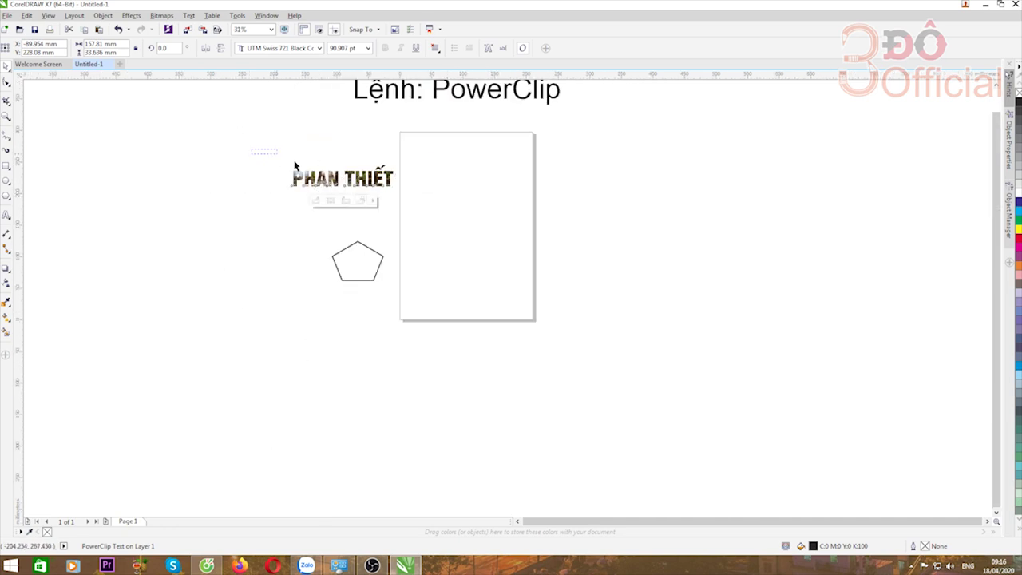
left_click_drag(344, 177, 307, 167)
left_click_drag(336, 263, 258, 230)
left_click(466, 183)
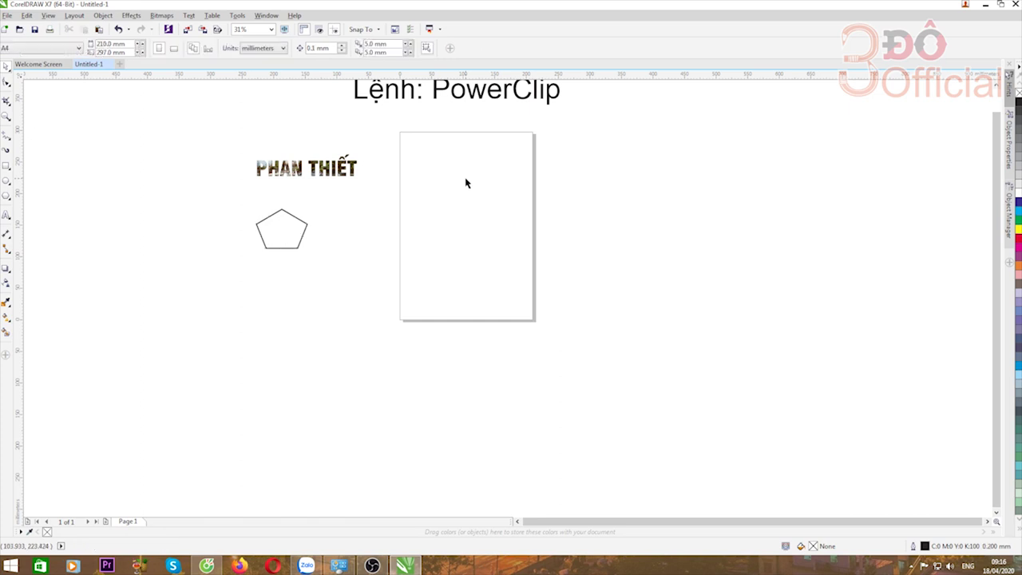
- Draw a rectangle about 209.1 × 295.5 mm covering the whole page
scroll(502, 140, "up", 2)
scroll(378, 154, "down", 2)
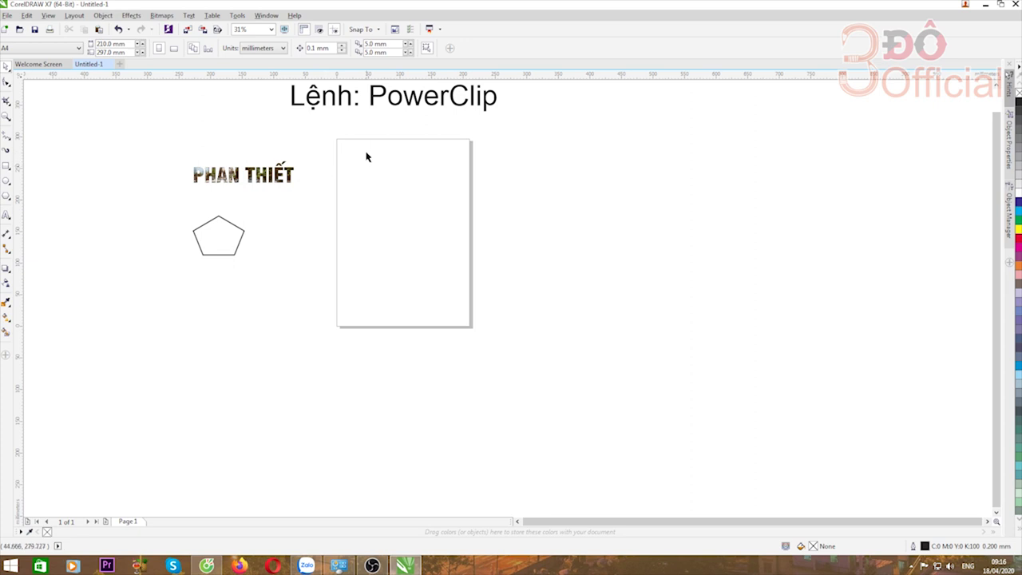
left_click(6, 165)
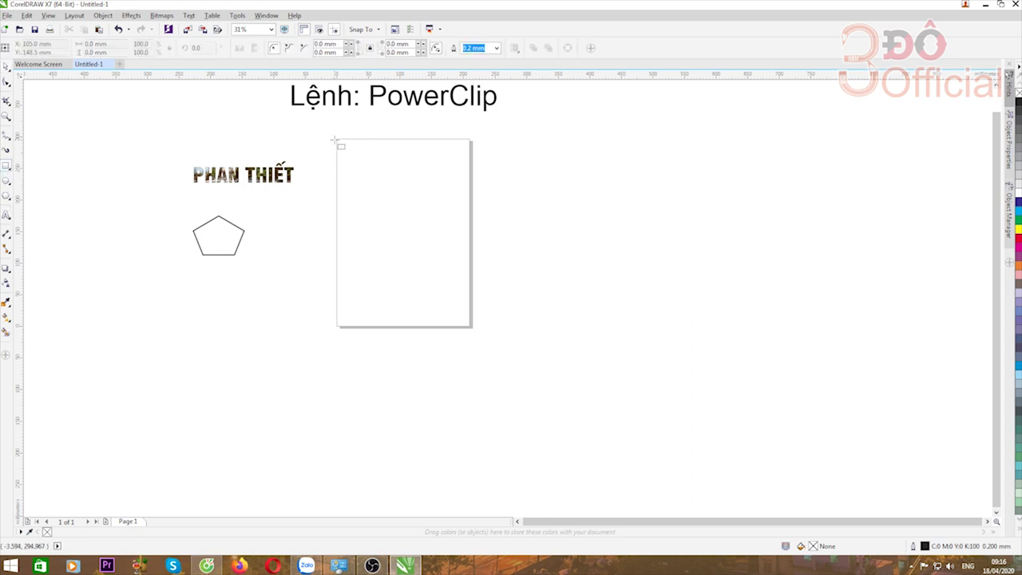
left_click_drag(336, 139, 472, 326)
left_click(8, 67)
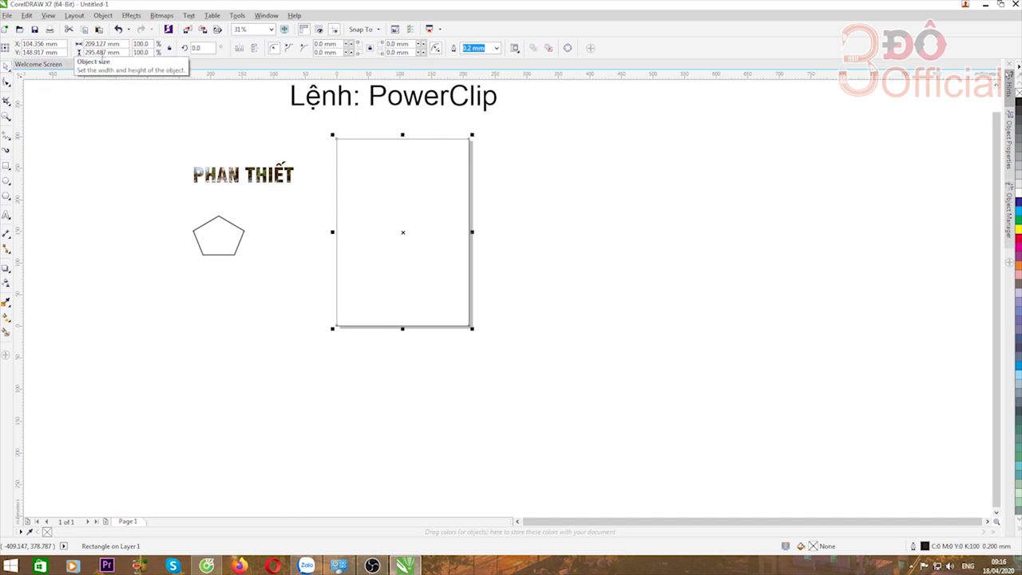
- Set the page rectangle's size to 210 mm wide and 297 mm high
double_click(96, 43)
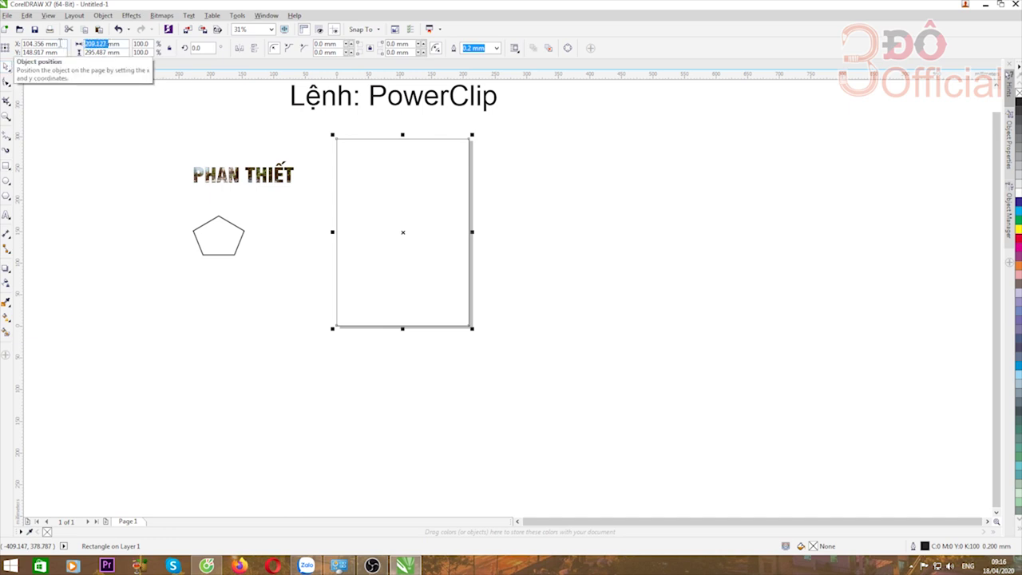
type("2")
key("BackSpace")
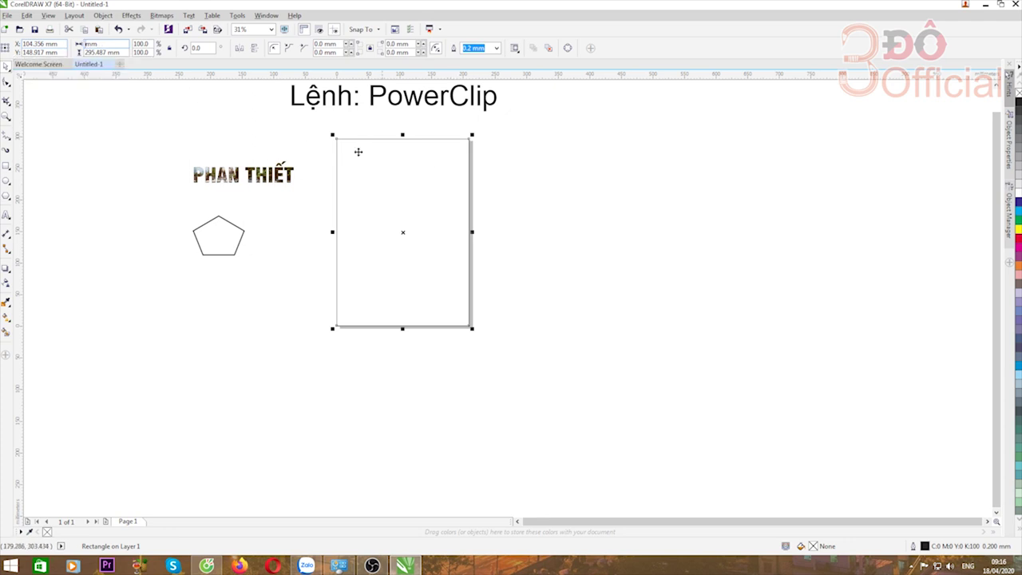
type("10")
key("Tab")
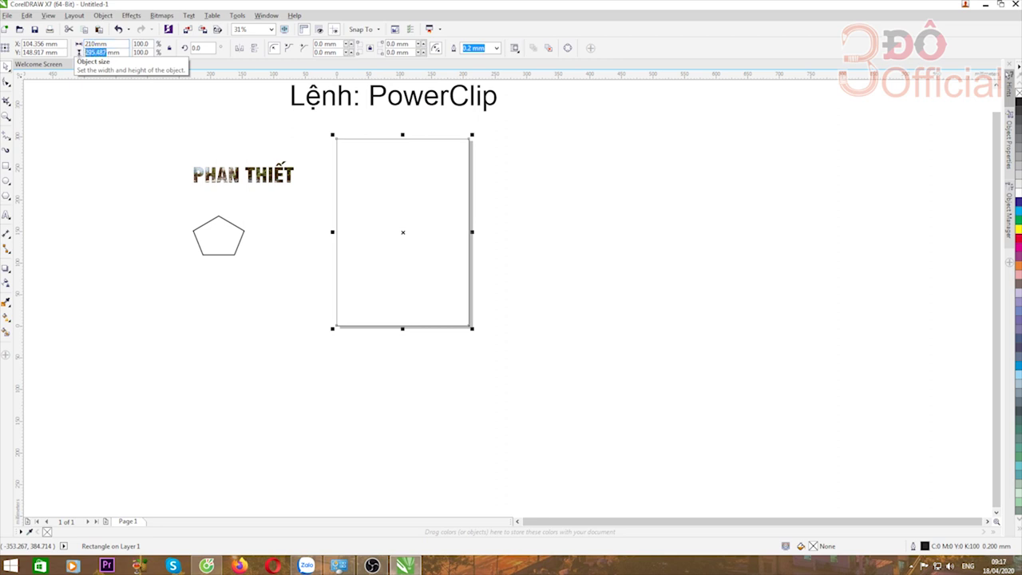
type("297")
key("Return")
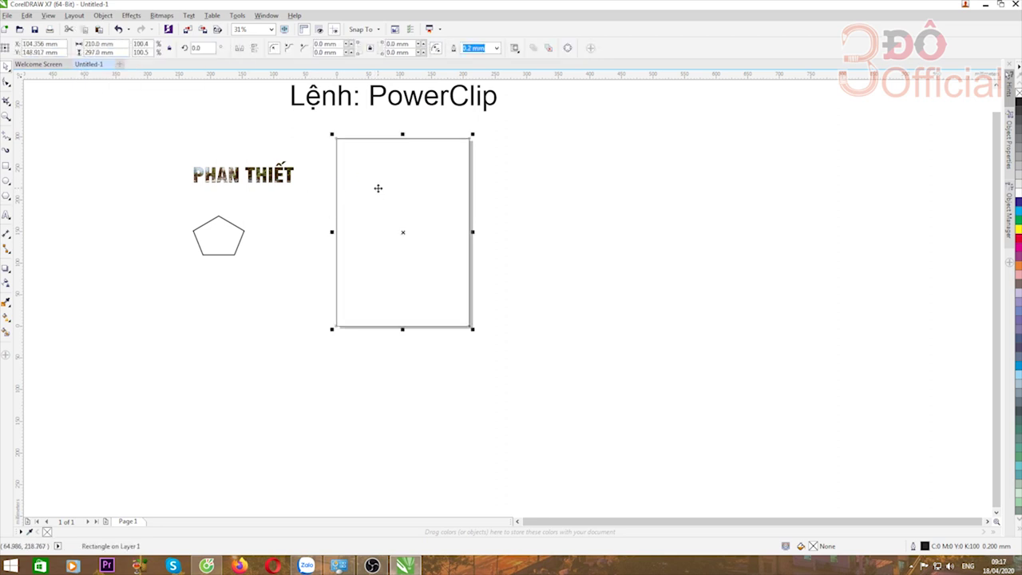
scroll(370, 136, "up", 1)
left_click(420, 180)
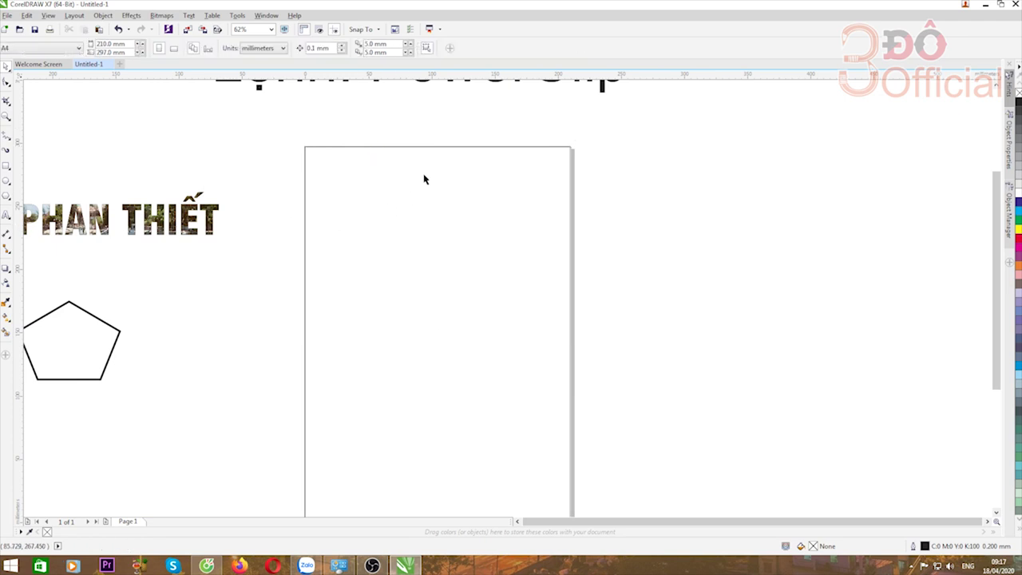
- Try rotating the page rectangle by 90° to a landscape format
scroll(386, 189, "down", 1)
left_click(386, 194)
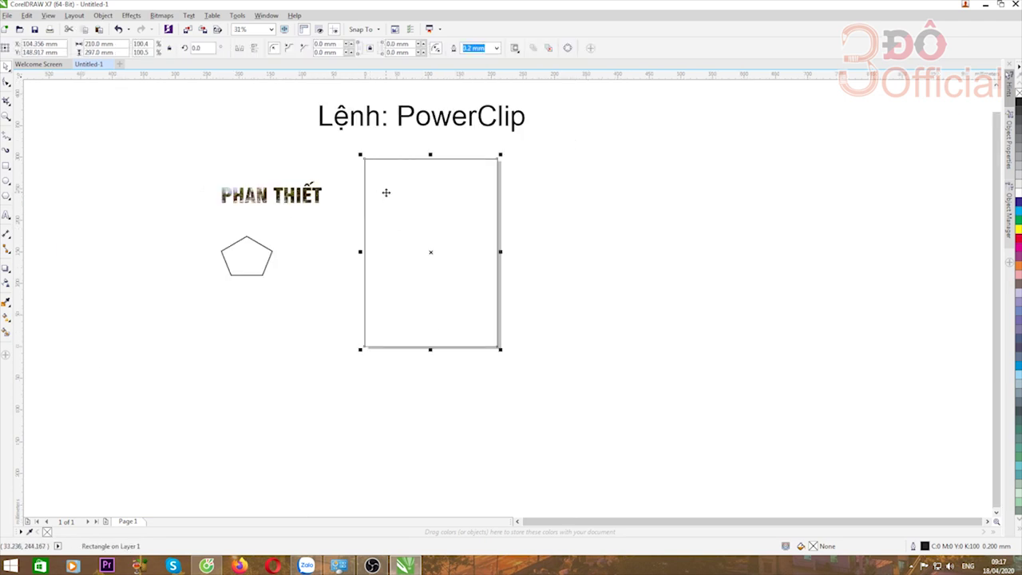
left_click(196, 47)
type("90")
key("Return")
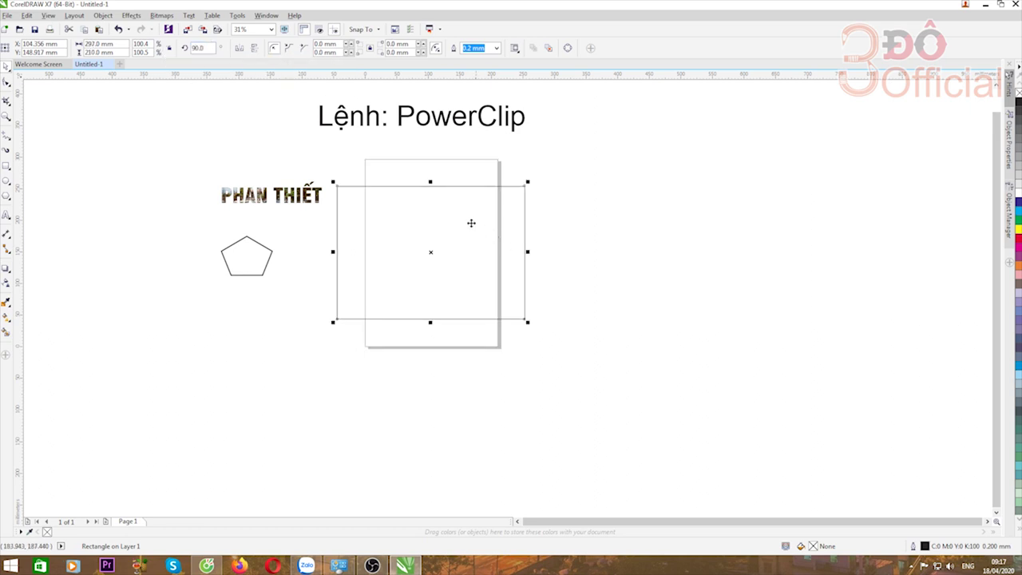
- Undo the rotation of the page rectangle
left_click(386, 163)
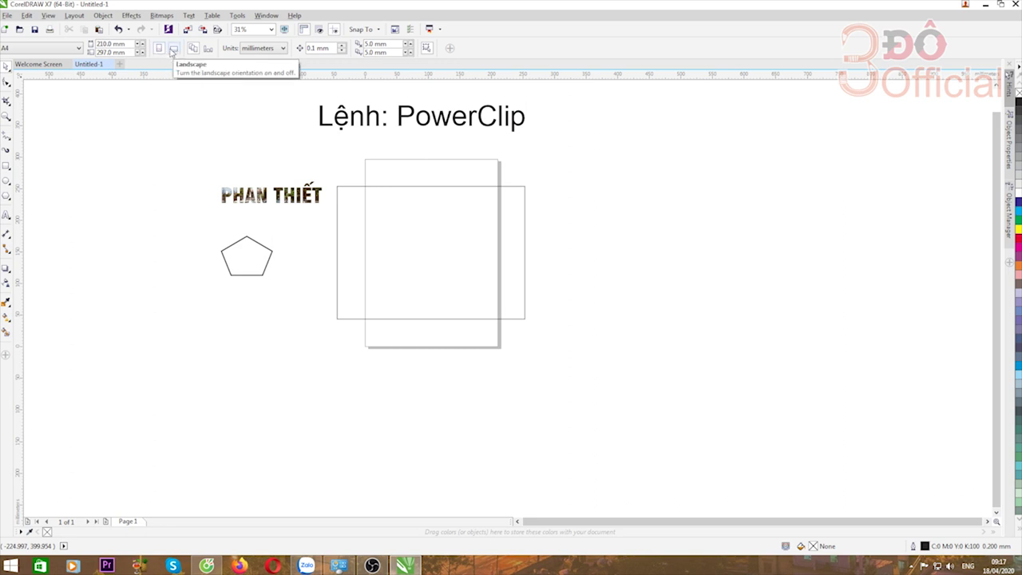
left_click(404, 228)
key("ctrl+z")
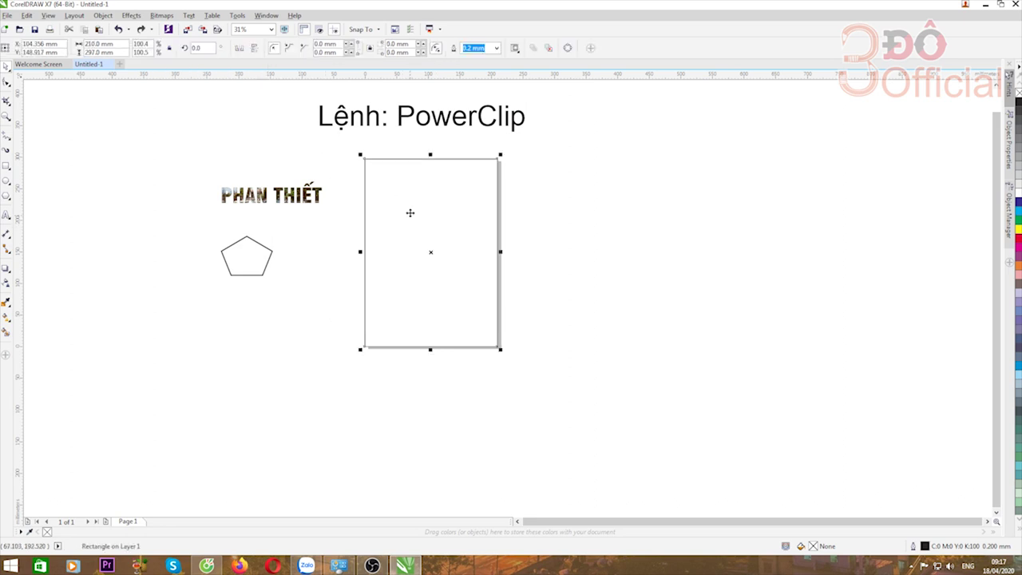
- Create a copy of the page rectangle squashed into a low band along the page's lower edge
scroll(406, 170, "up", 1)
scroll(392, 155, "down", 2)
left_click_drag(408, 149, 408, 232)
left_click(400, 237)
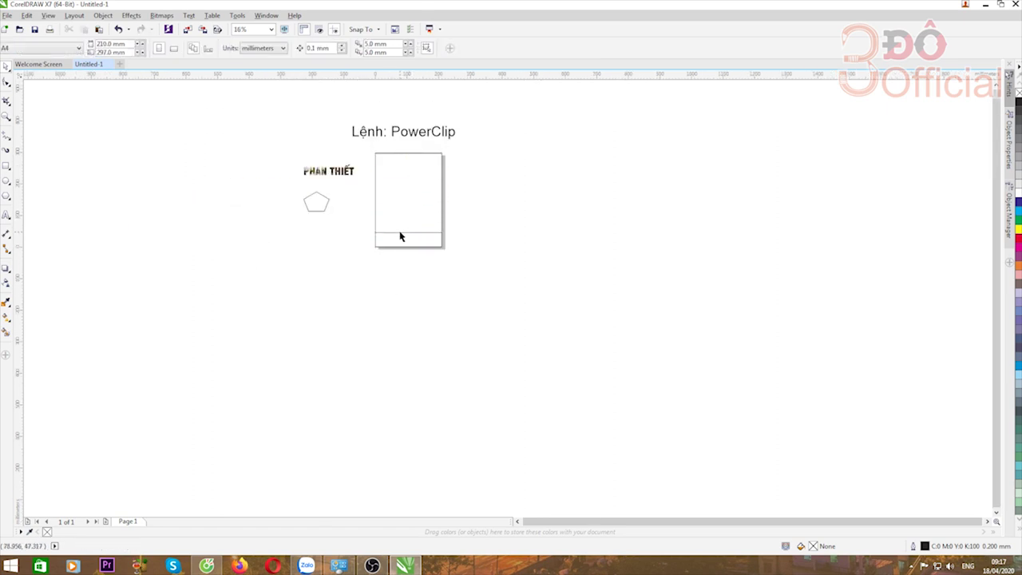
- Convert the lower band to curves and bend its upper edge into a gentle wave with the Shape tool
scroll(400, 237, "up", 4)
left_click(6, 82)
key("ctrl+q")
left_click(413, 235)
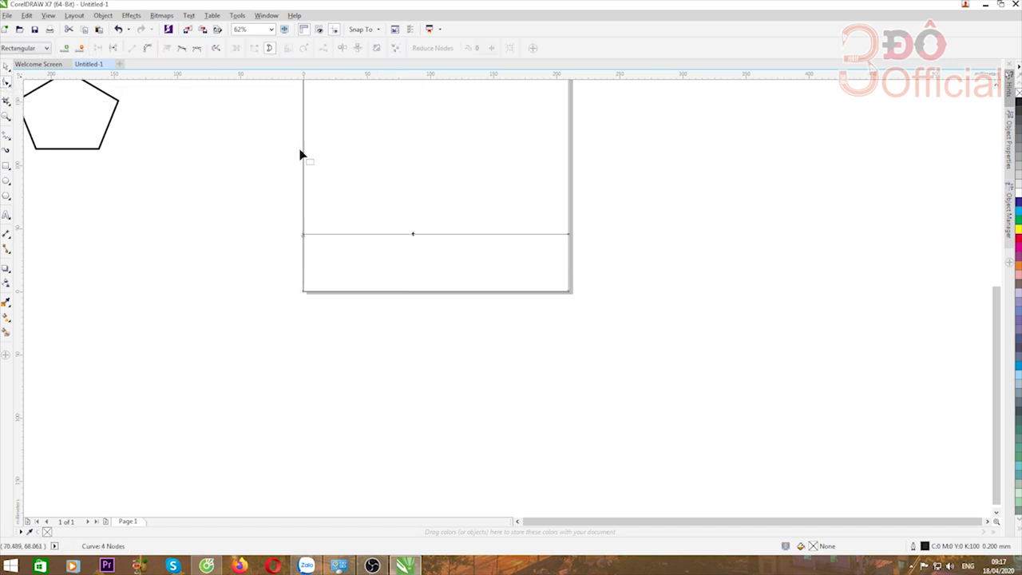
left_click(150, 48)
left_click_drag(390, 235, 384, 208)
left_click(481, 244)
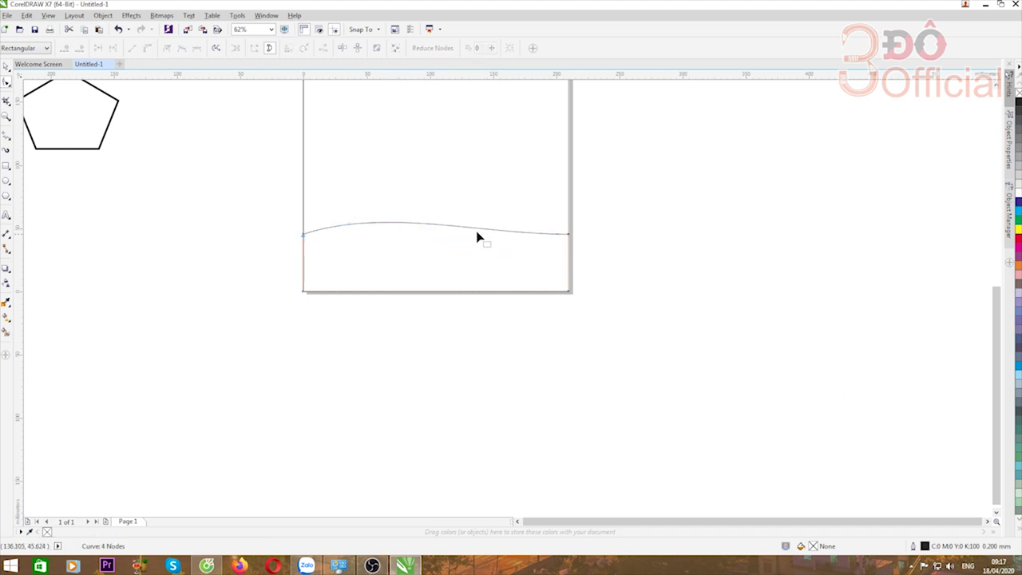
left_click(568, 235)
left_click_drag(482, 240, 483, 267)
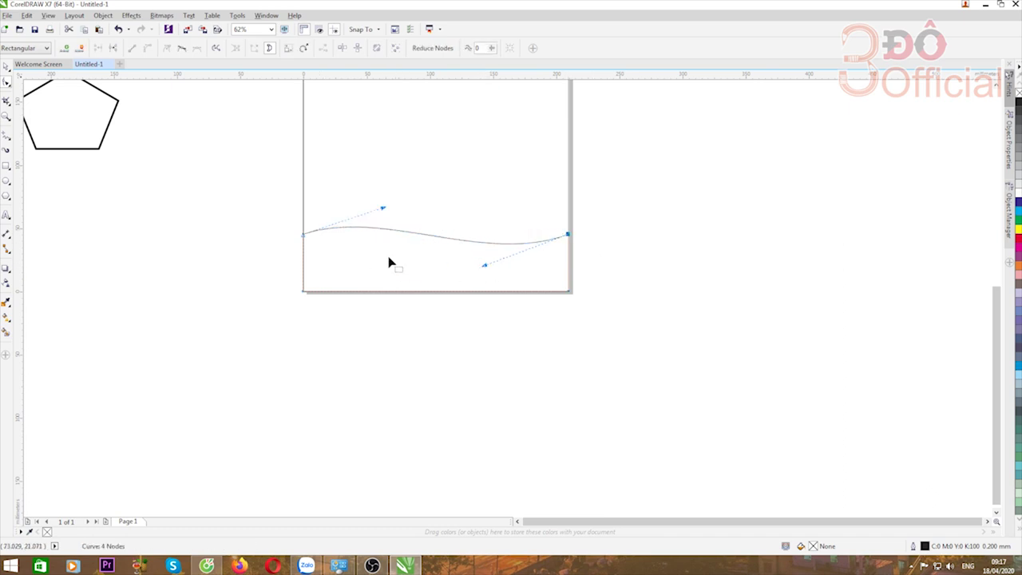
- Select the wavy band and remove it from the page
key("space")
scroll(389, 250, "down", 2)
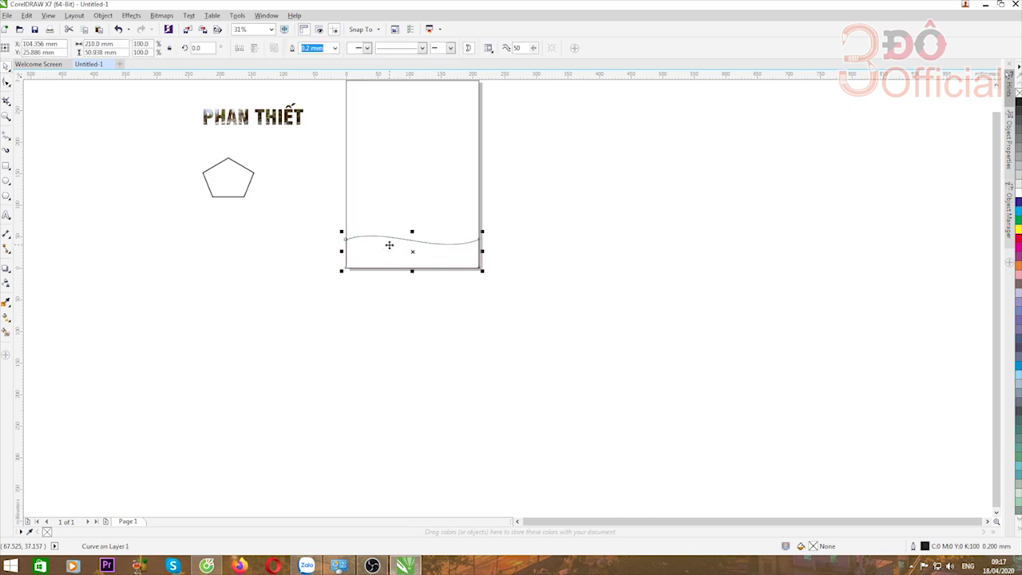
left_click(250, 256)
left_click(363, 242)
key("Delete")
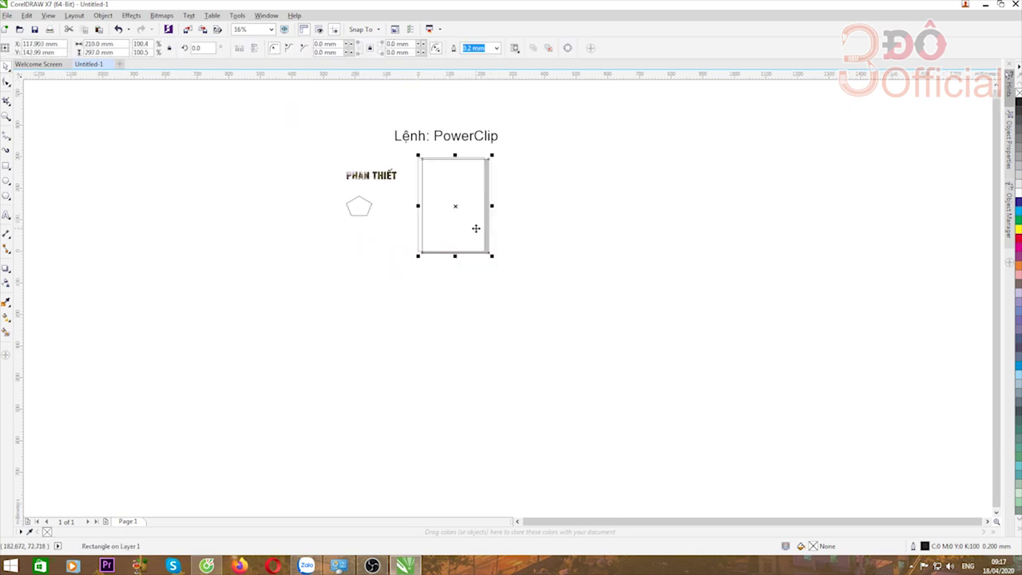
- Copy the page rectangle as a band 210 mm wide and about 47.7 mm high along the page's lower edge
scroll(452, 218, "up", 4)
scroll(455, 235, "down", 2)
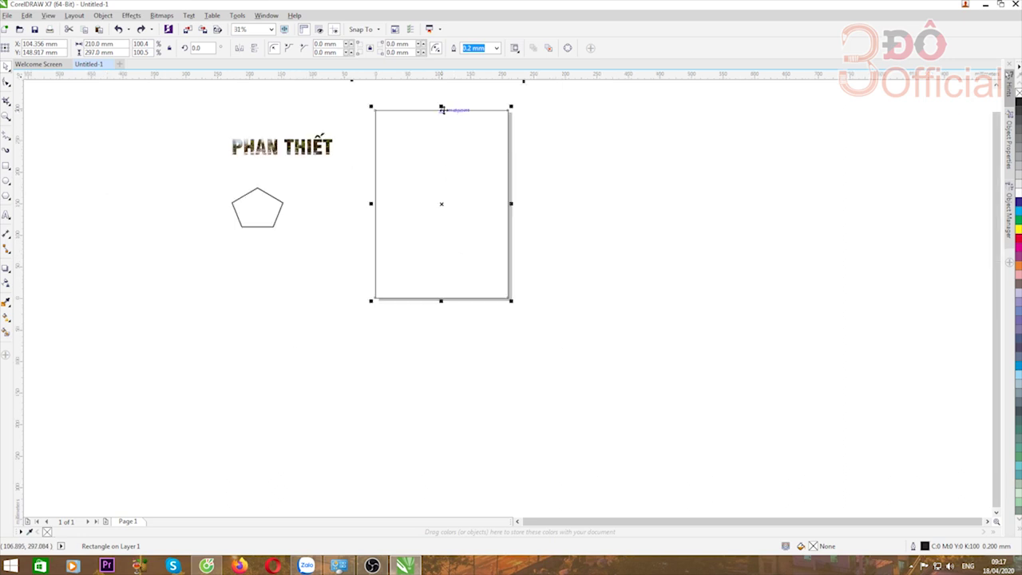
left_click_drag(442, 106, 443, 267)
left_click(418, 324)
left_click(421, 294)
- Convert the lower band to curves and bend its upper edge into a wave, raised in the left half and lowered in the right
scroll(418, 282, "up", 2)
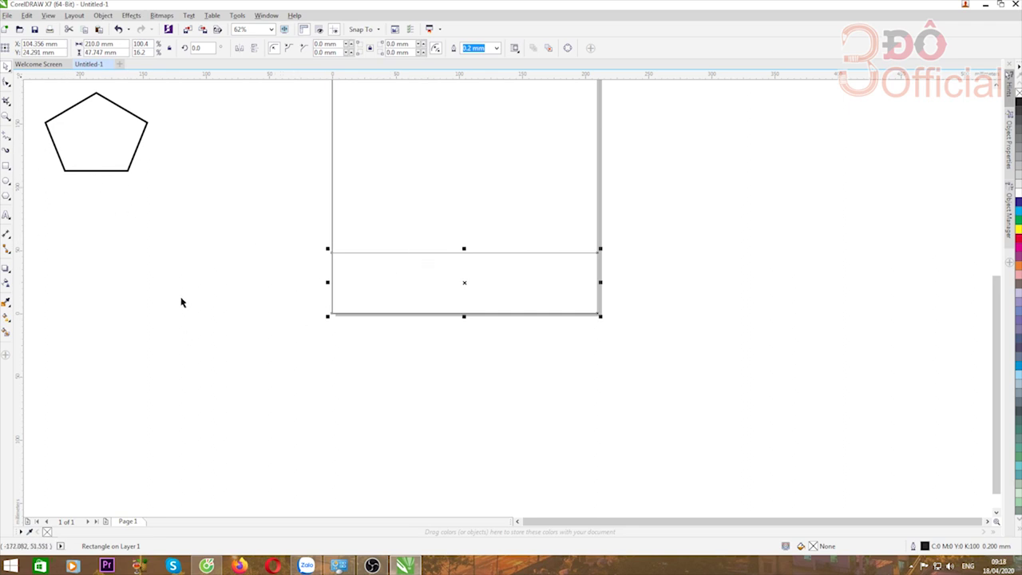
left_click(6, 83)
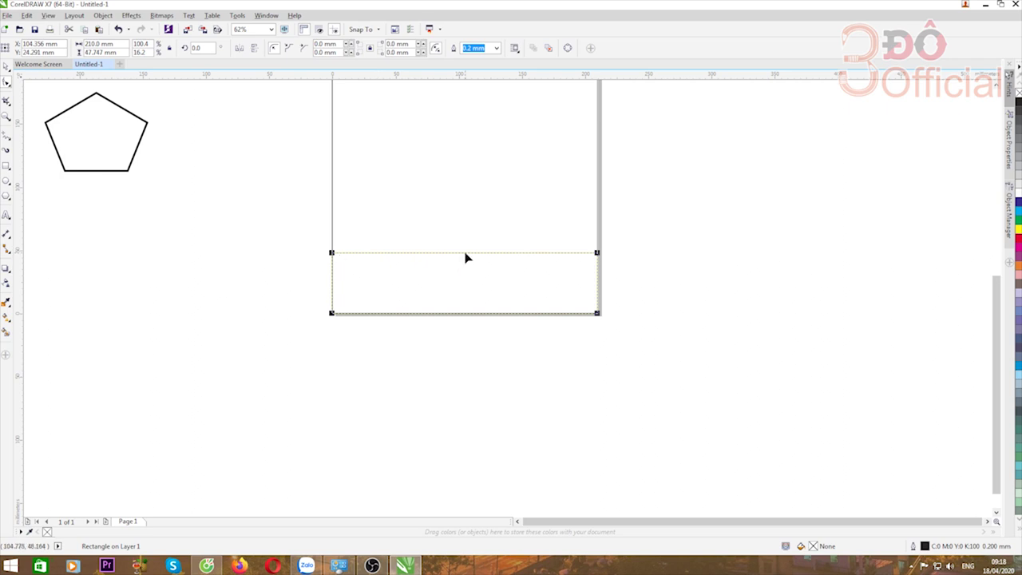
left_click(7, 66)
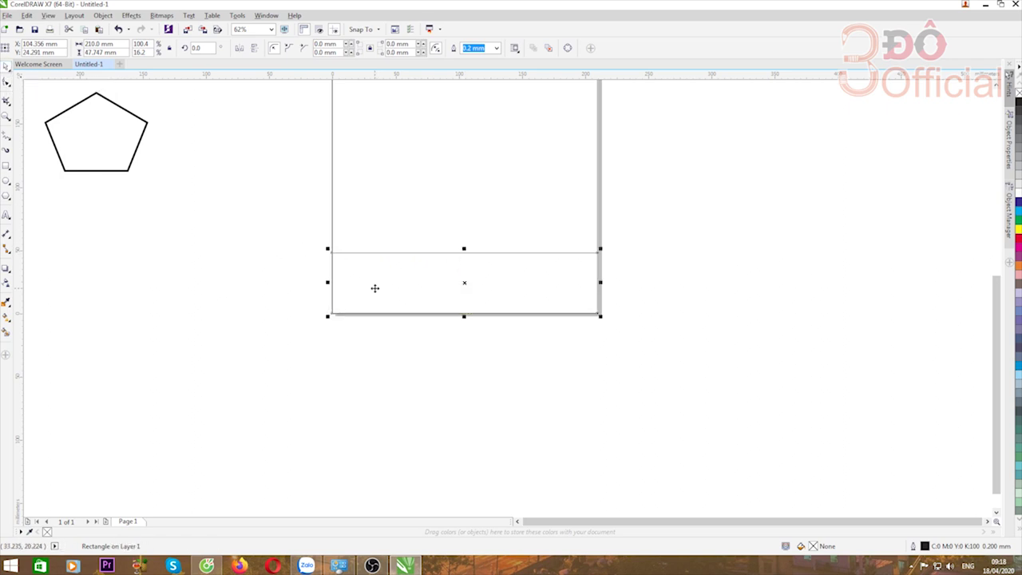
key("ctrl+q")
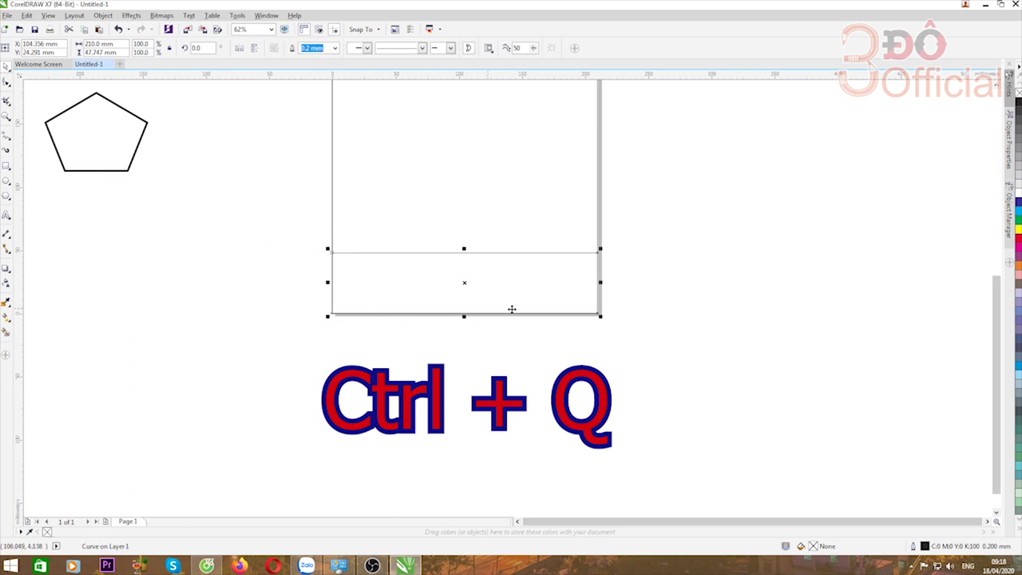
left_click(335, 253)
left_click(6, 83)
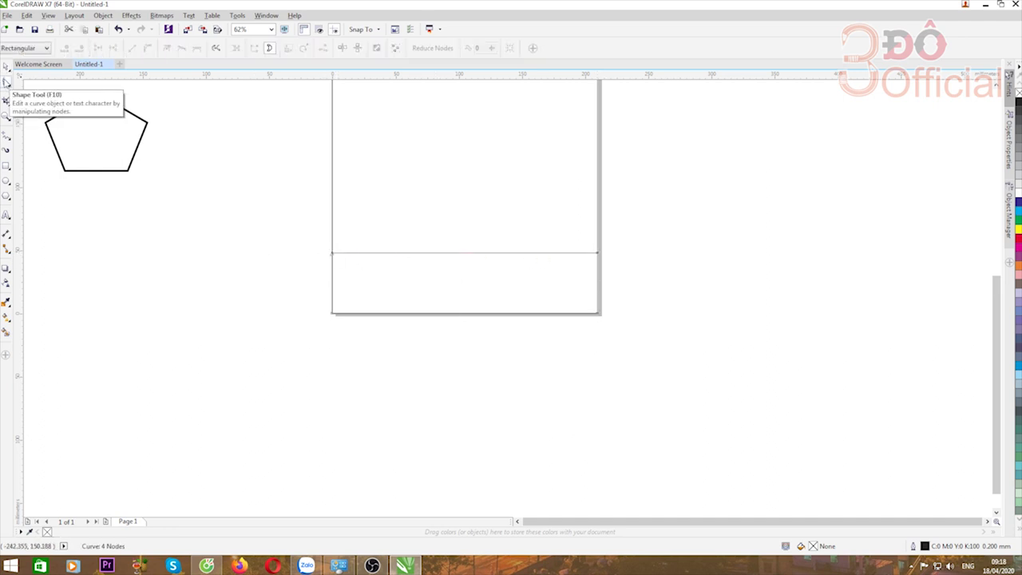
left_click(440, 253)
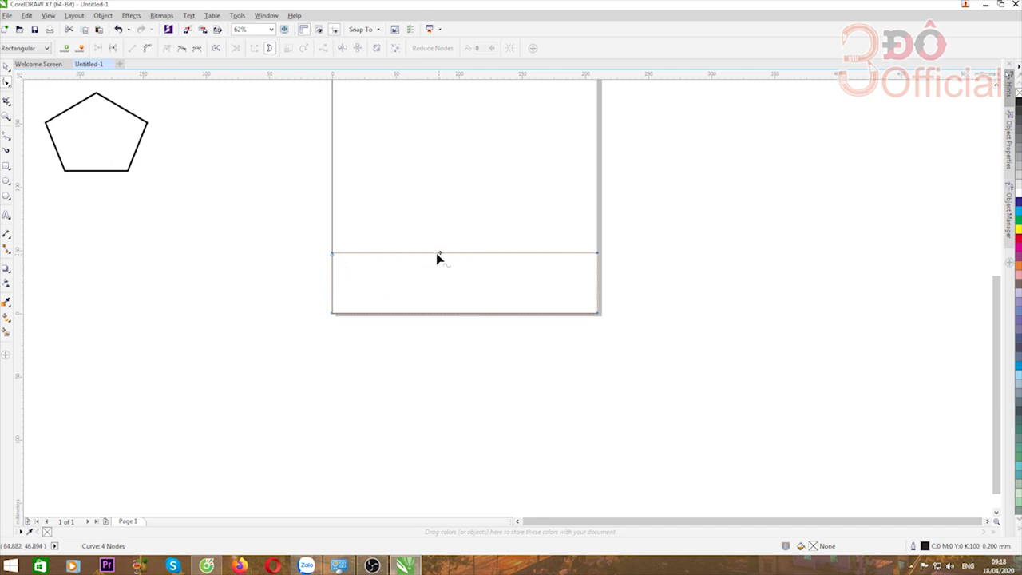
left_click(148, 48)
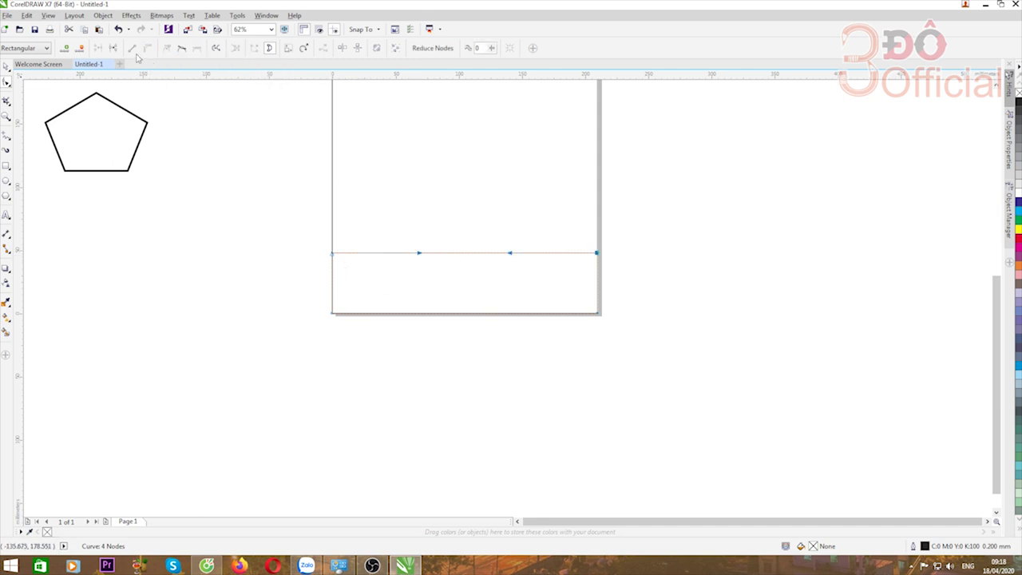
left_click_drag(420, 253, 405, 216)
left_click_drag(511, 257, 518, 295)
key("space")
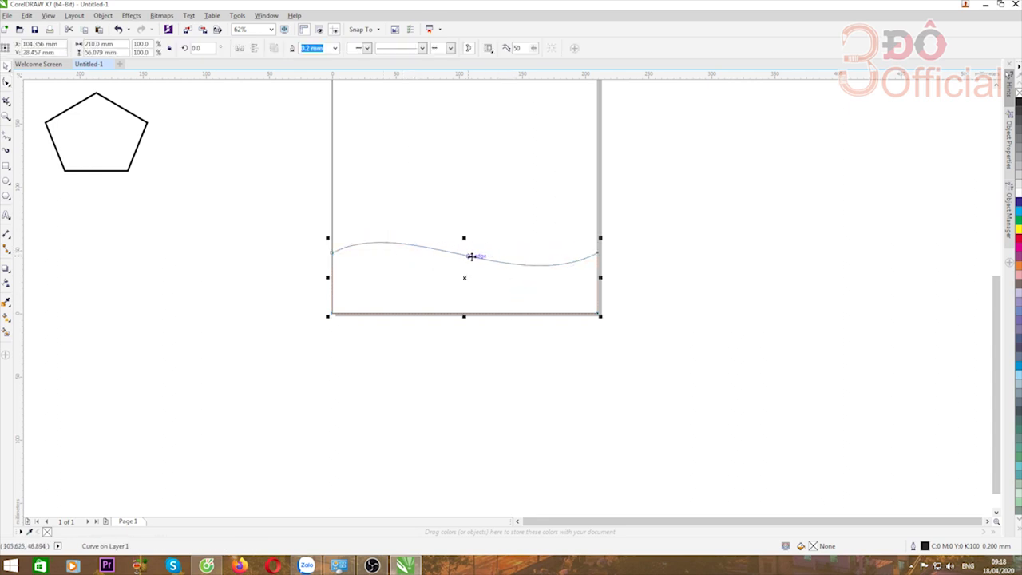
- Duplicate the wavy band at 82% height and raise the copy's upper-left node to meet the original wave's left end
left_click_drag(464, 238, 464, 248)
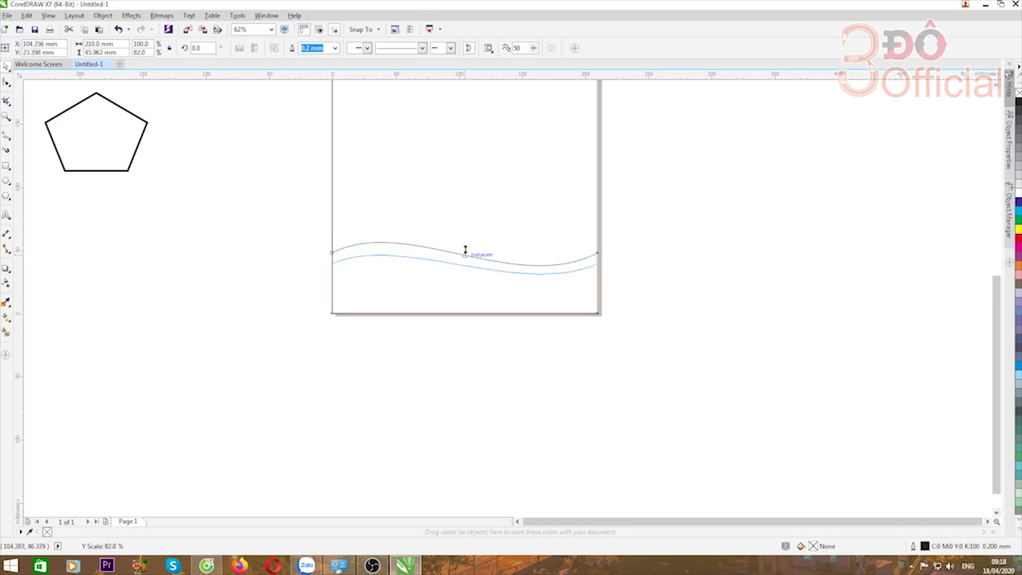
left_click_drag(465, 250, 464, 250)
scroll(511, 293, "up", 2)
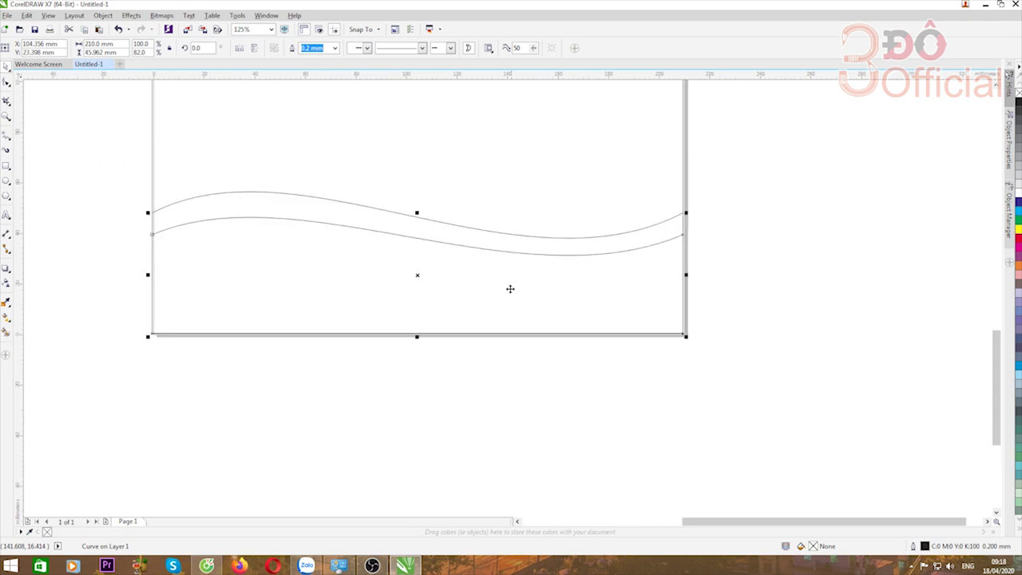
left_click(6, 83)
left_click_drag(152, 235, 153, 213)
scroll(451, 252, "down", 2)
key("space")
- Fill the page-sized rectangle with 20% Black
left_click(402, 244)
scroll(437, 316, "down", 1)
left_click(438, 208)
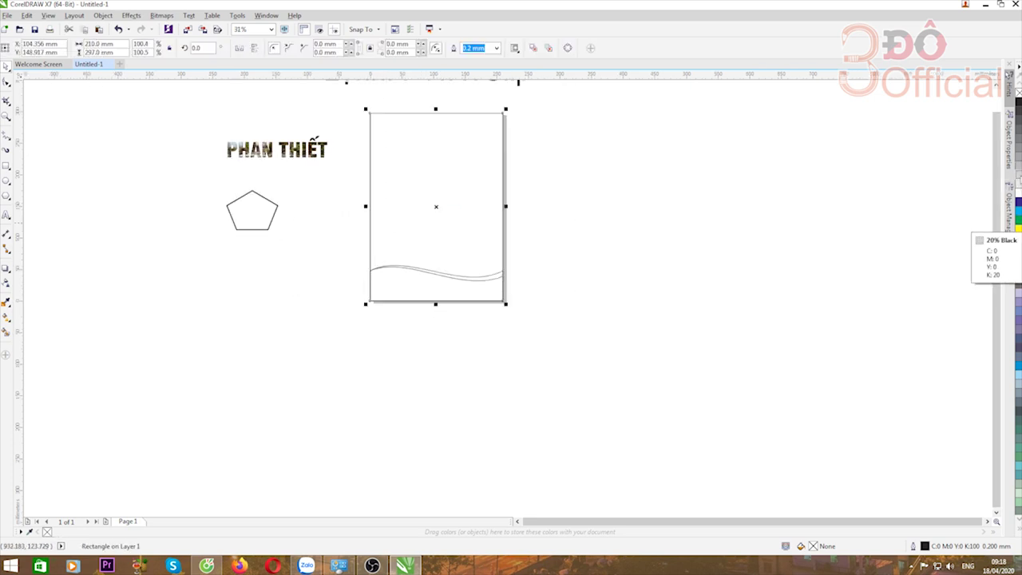
left_click(1017, 238)
left_click(618, 322)
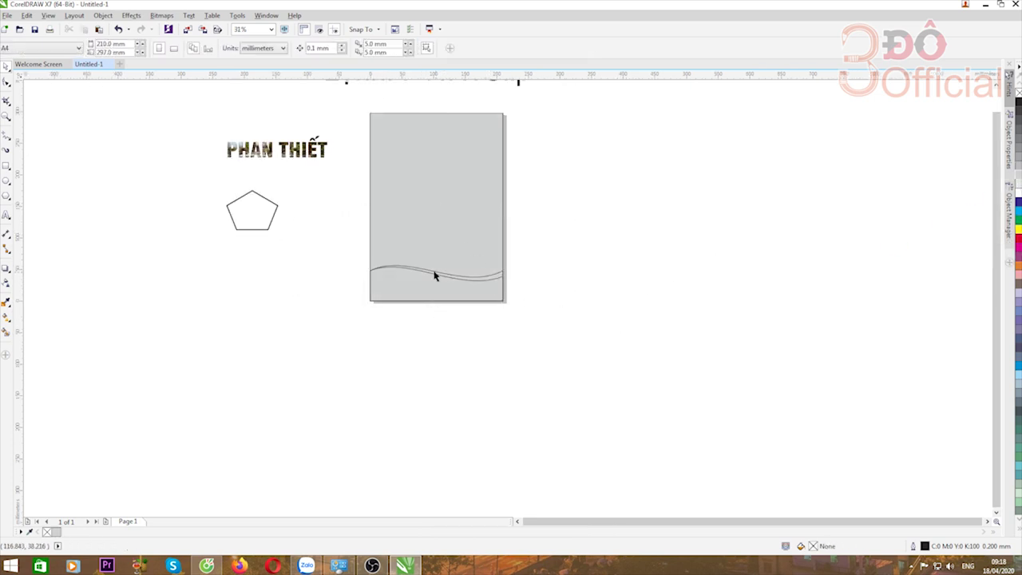
- Fill the back and front wavy bands with greys darker than the page rectangle's fill
scroll(431, 274, "up", 1)
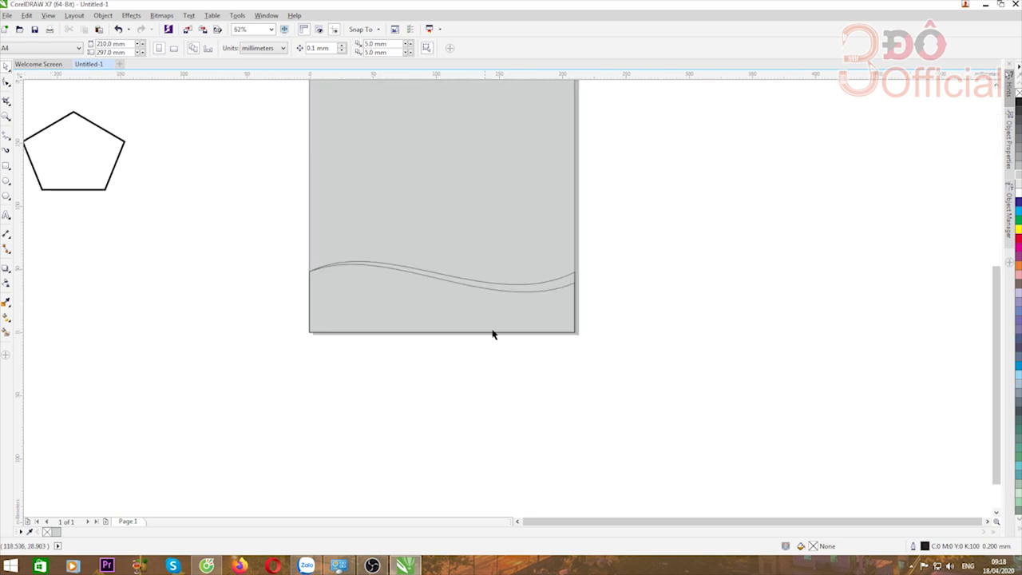
left_click(543, 286)
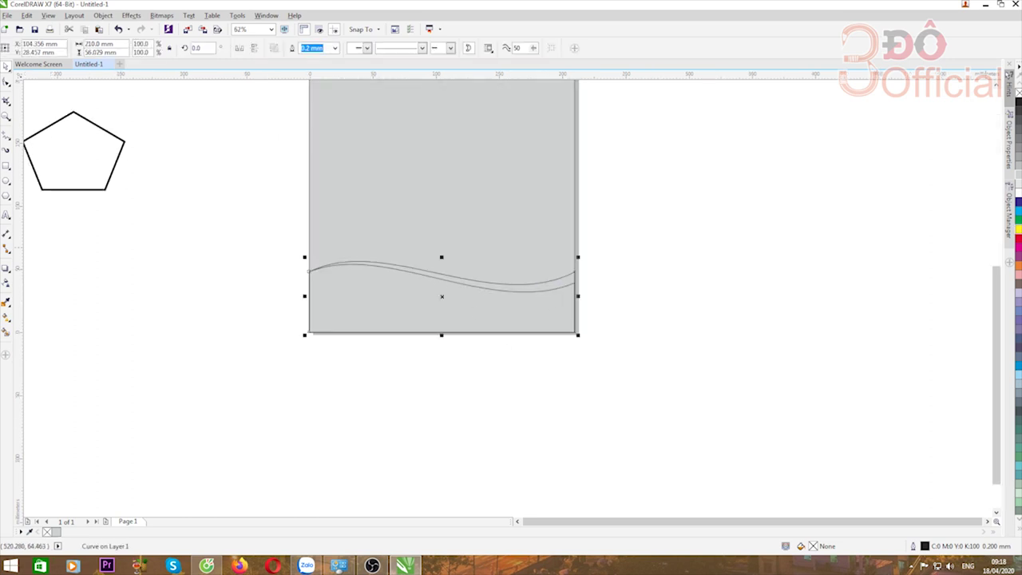
left_click(1017, 156)
left_click(727, 327)
left_click(495, 318)
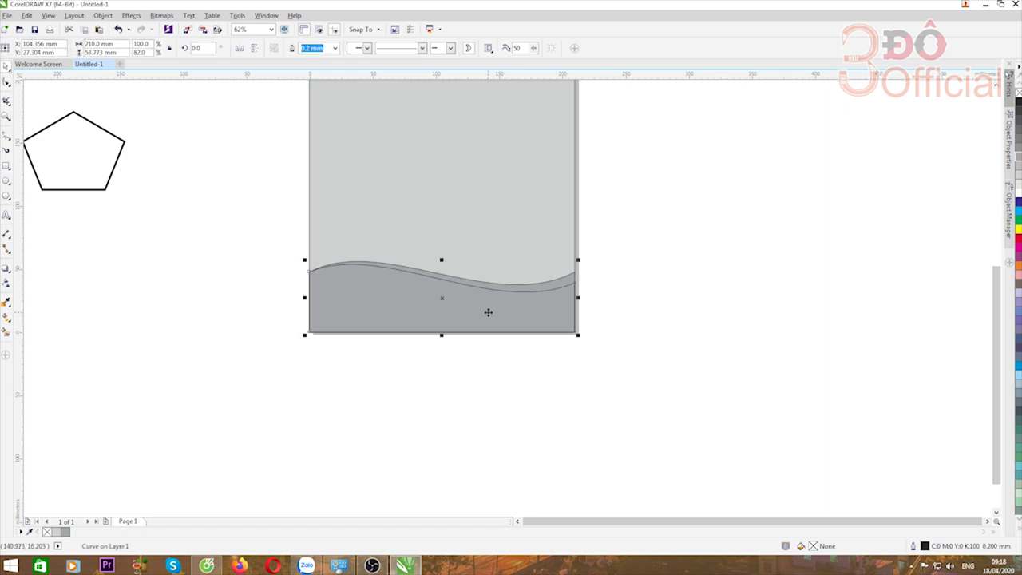
scroll(485, 316, "down", 2)
scroll(483, 323, "up", 2)
left_click(476, 336)
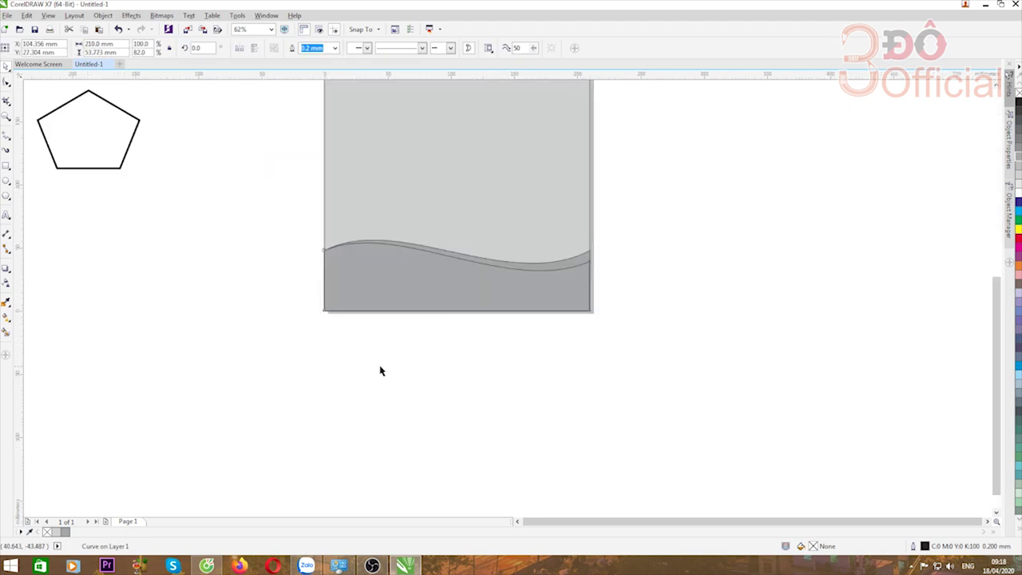
left_click_drag(312, 326, 599, 261)
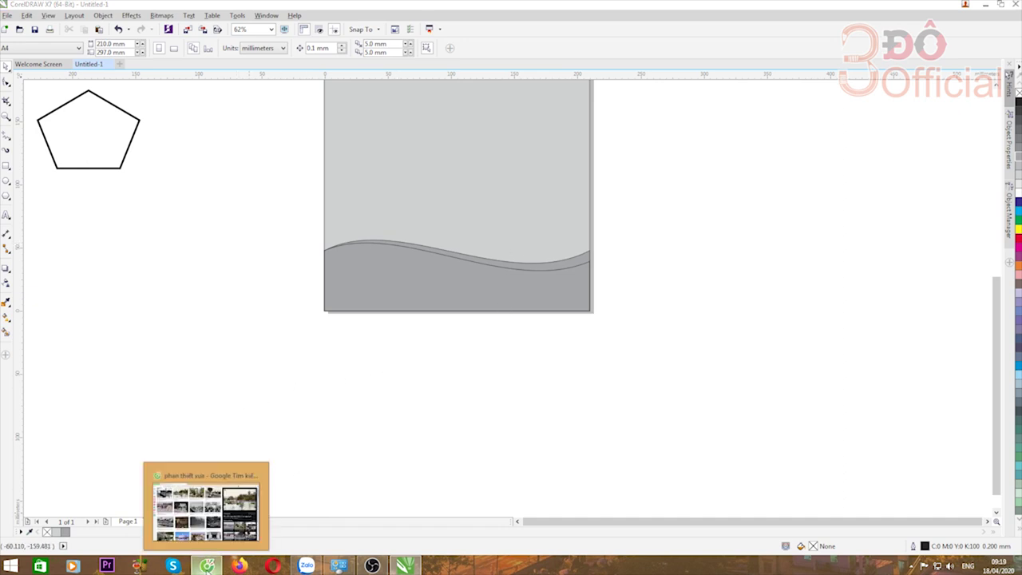
- Switch to the browser, pick the old wooden bridge photo from the related Phan Thiết images and copy the image
left_click(206, 565)
scroll(515, 302, "down", 3)
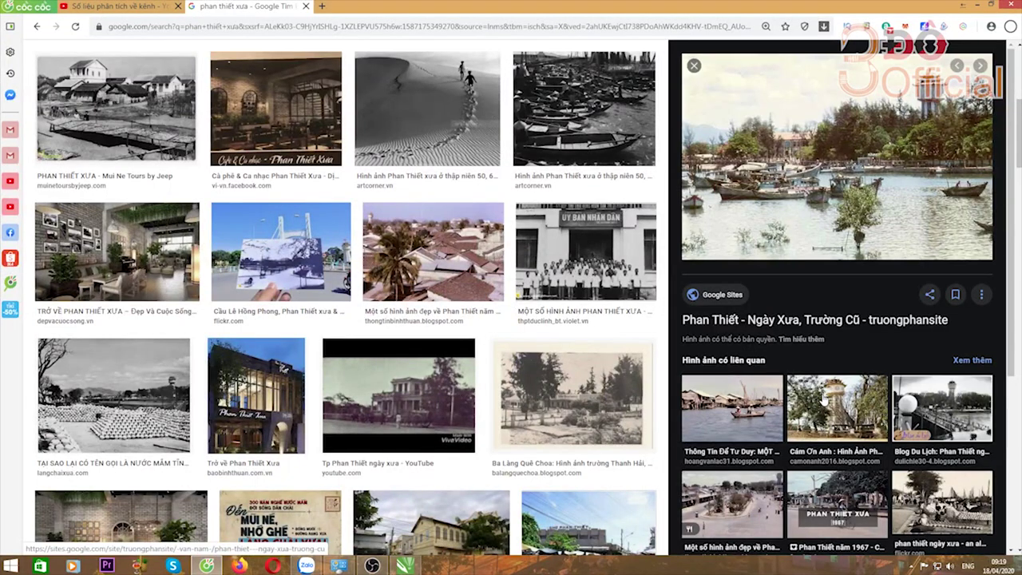
scroll(818, 391, "down", 3)
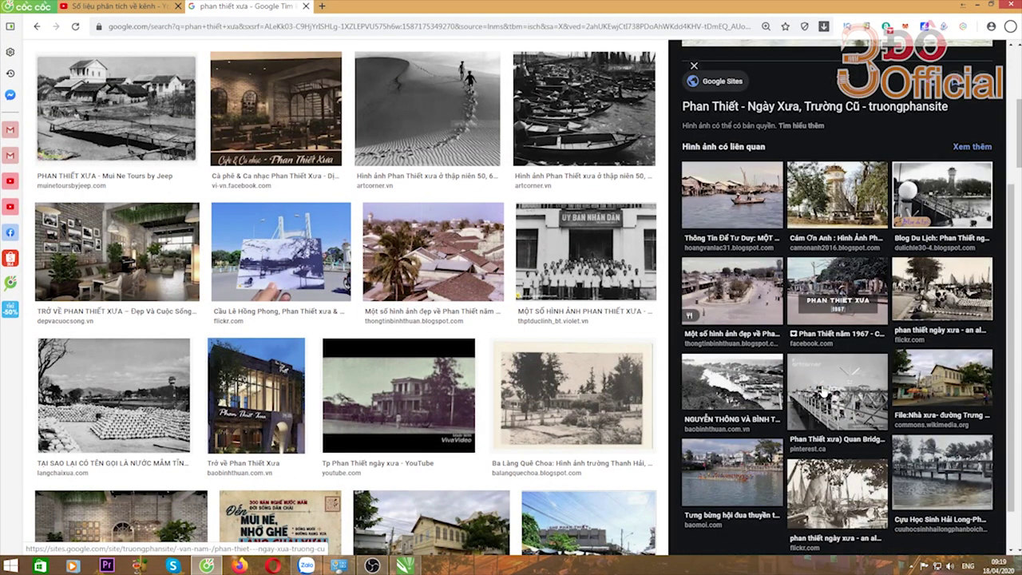
scroll(826, 391, "down", 1)
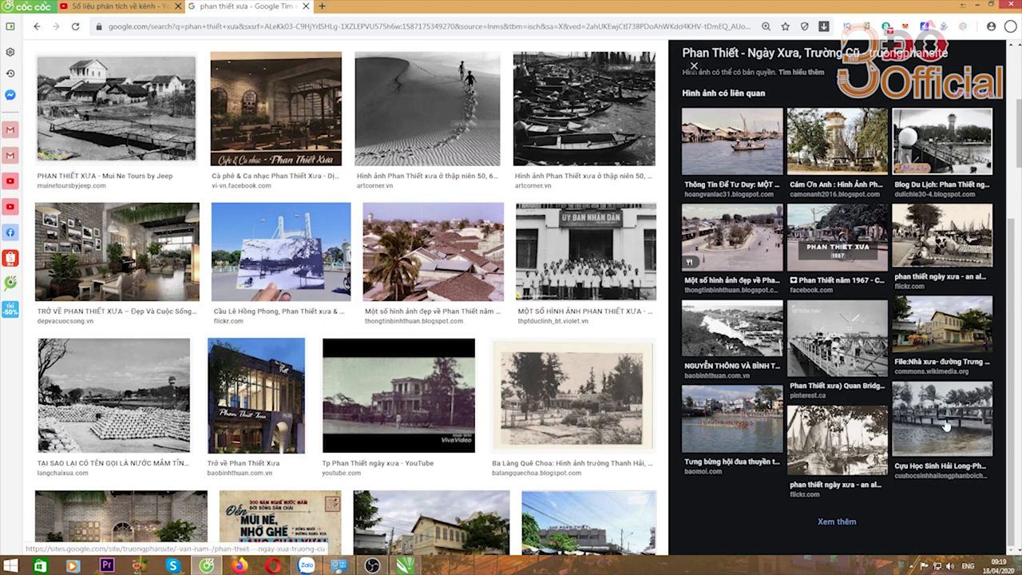
left_click(946, 419)
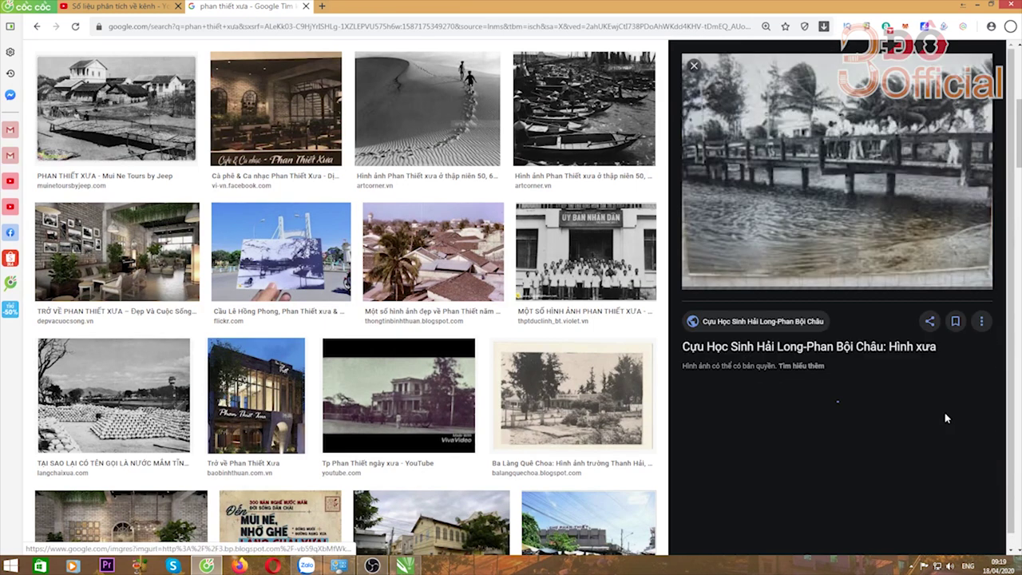
scroll(935, 417, "down", 3)
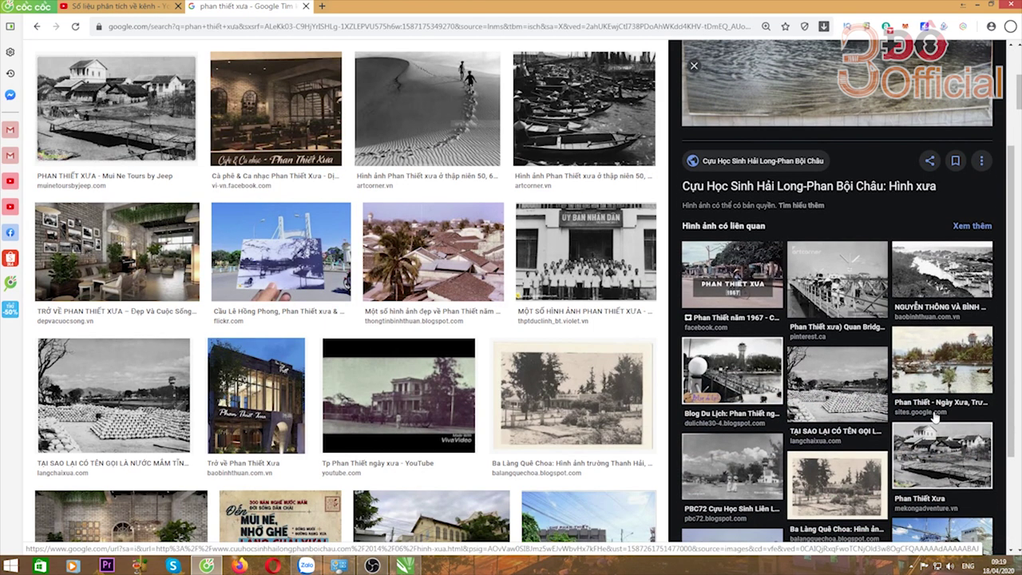
scroll(907, 389, "up", 3)
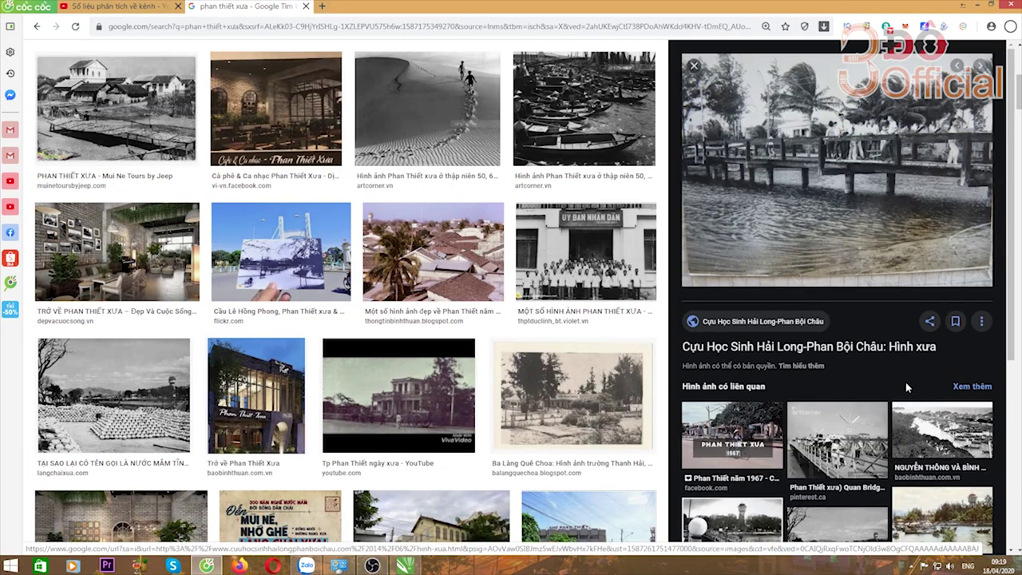
scroll(906, 387, "up", 1)
right_click(788, 133)
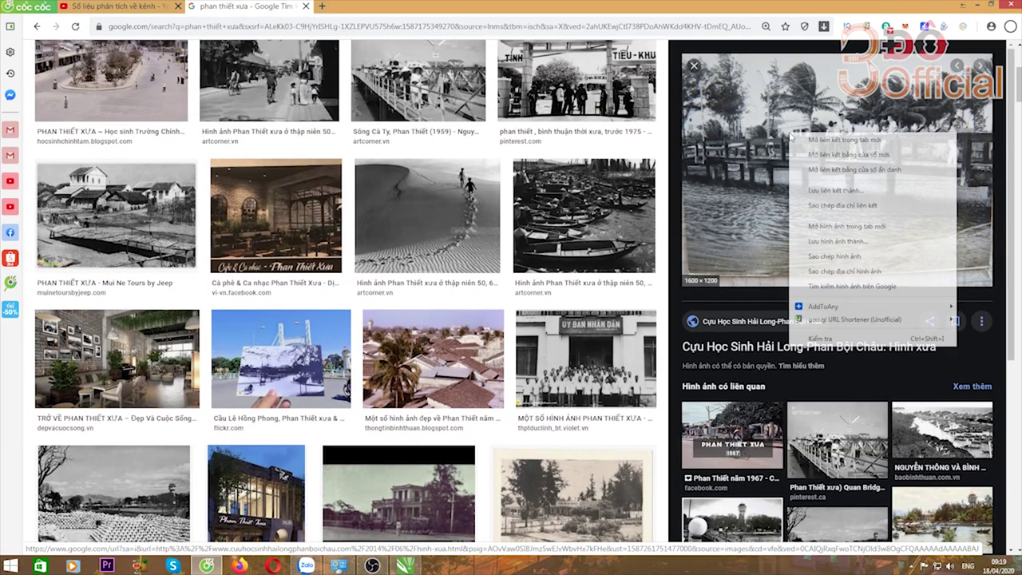
left_click(830, 257)
- Return to CorelDRAW and paste the copied bridge photo into the drawing
left_click(404, 565)
right_click(145, 200)
left_click(172, 268)
scroll(402, 301, "down", 2)
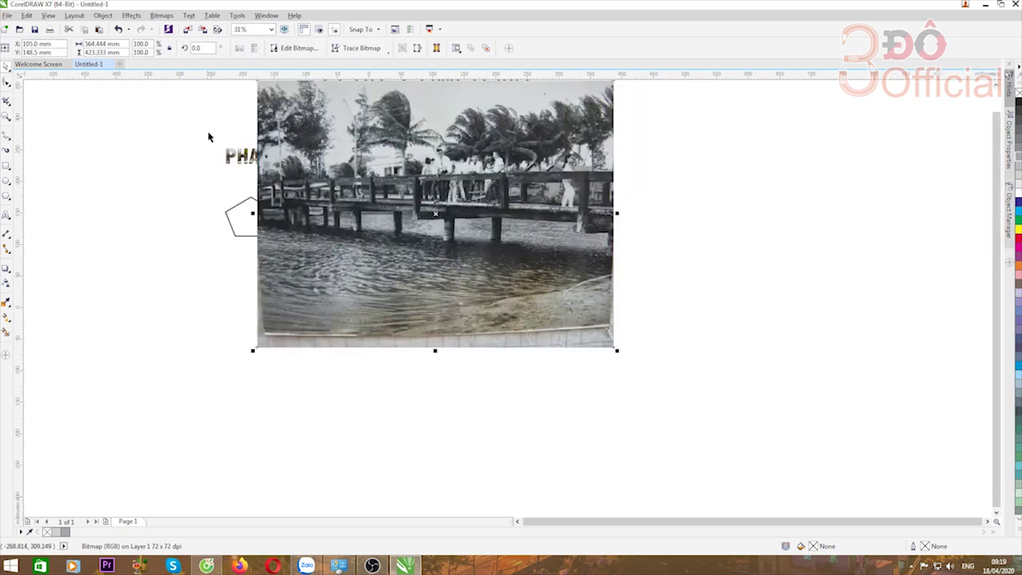
- Scale the bridge photo down proportionally to about 213 × 160 mm and place it beside the page's lower part
left_click_drag(251, 351, 415, 228)
left_click_drag(508, 165, 541, 318)
scroll(252, 345, "up", 2)
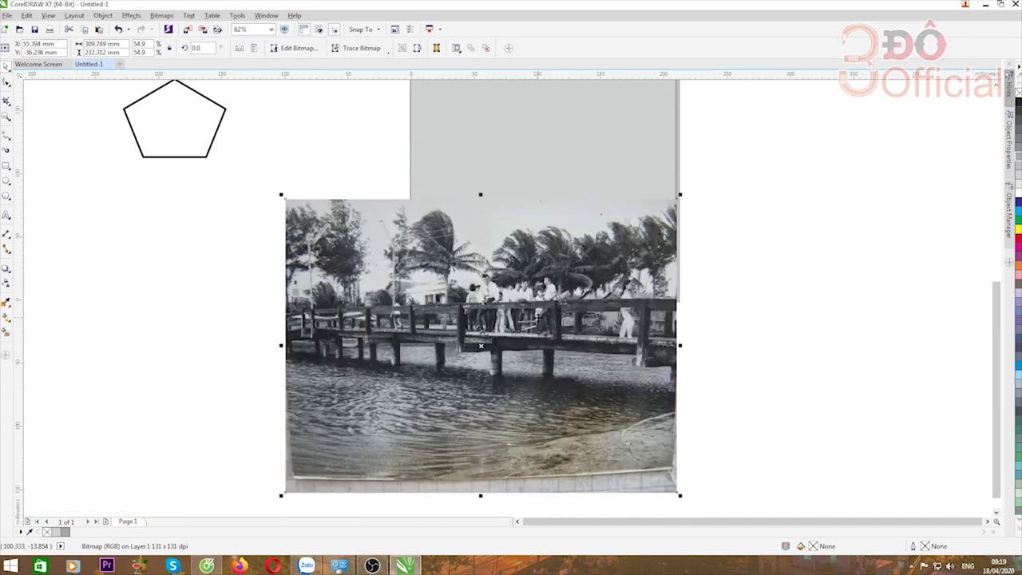
left_click_drag(281, 494, 404, 448)
left_click_drag(543, 298, 243, 335)
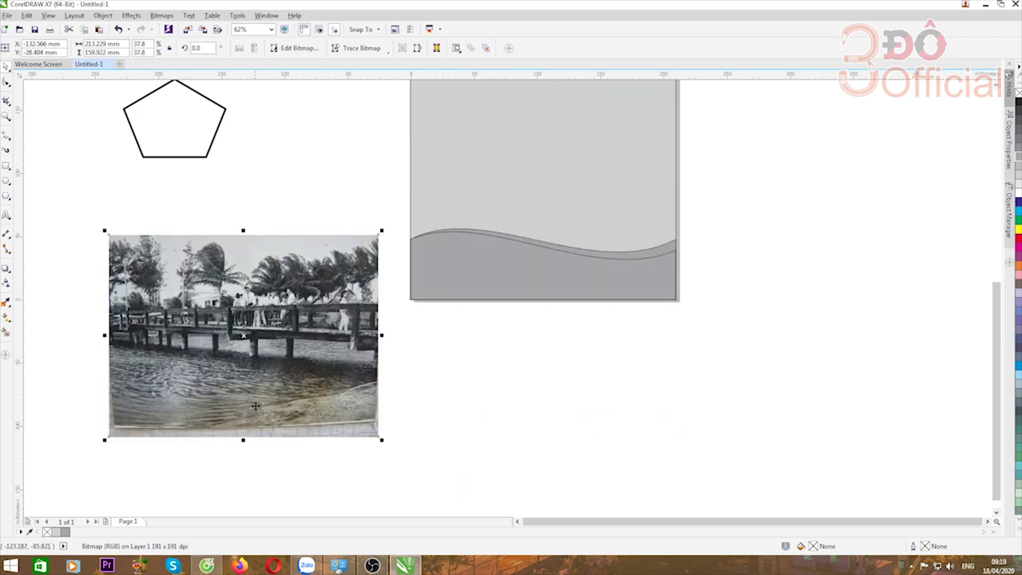
mouse_move(228, 348)
left_mouse_down()
mouse_move(440, 324)
mouse_move(522, 338)
mouse_move(173, 351)
mouse_move(222, 334)
left_mouse_up()
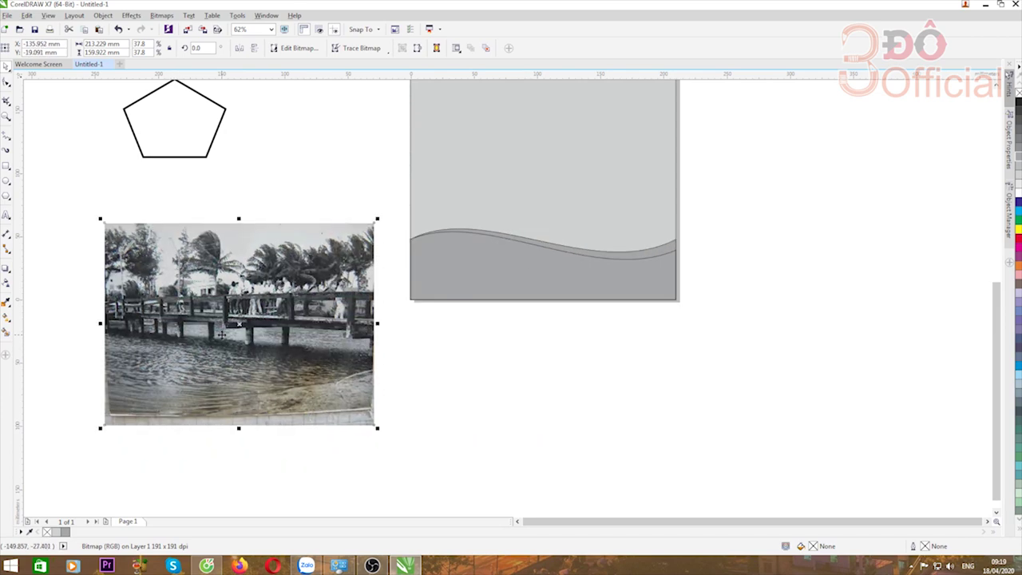
- Cut the water area off the bridge photo by overlapping a rectangle about 312 × 85 mm and applying Back minus front
scroll(132, 328, "up", 2)
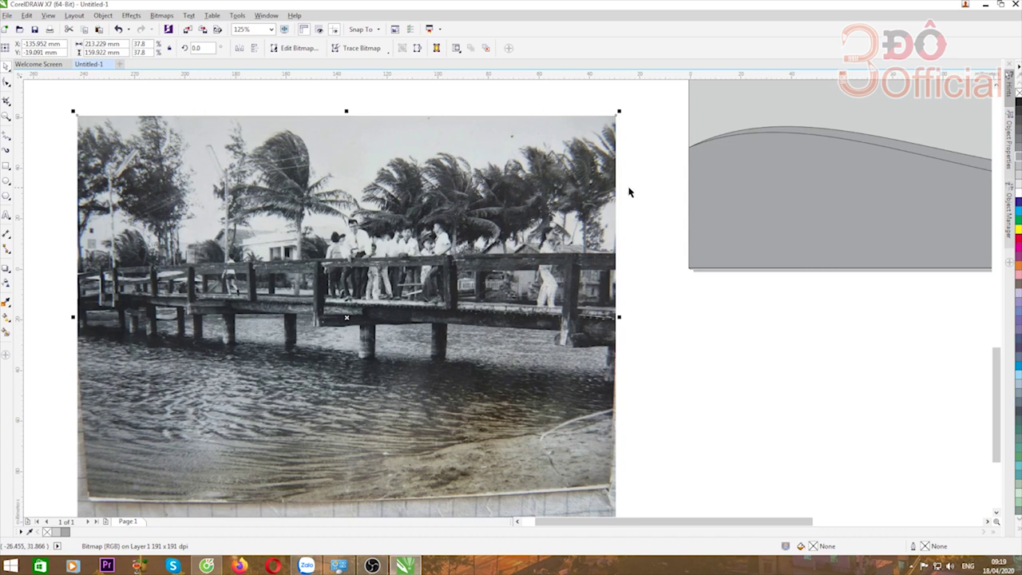
scroll(349, 246, "down", 2)
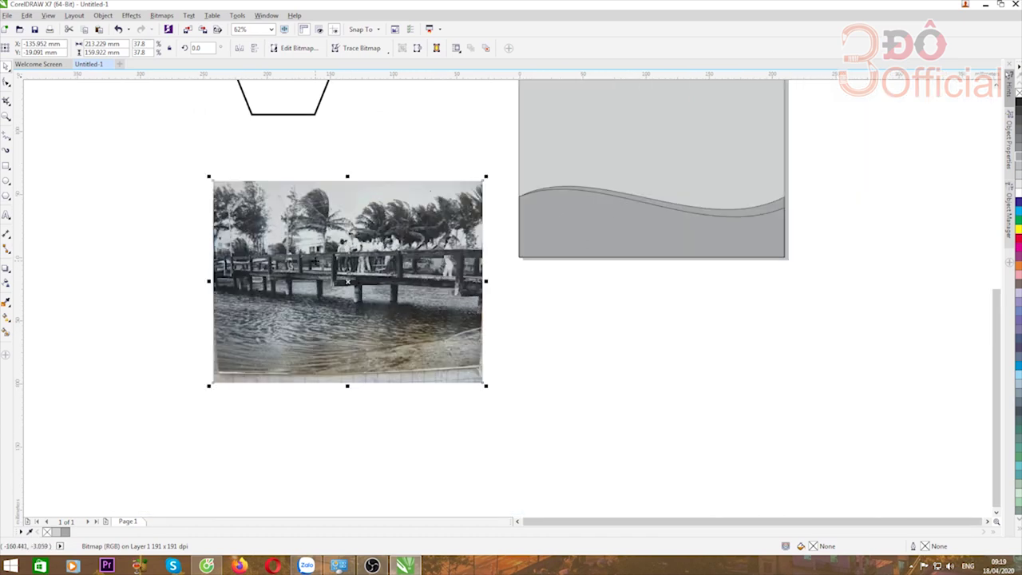
left_click(301, 306)
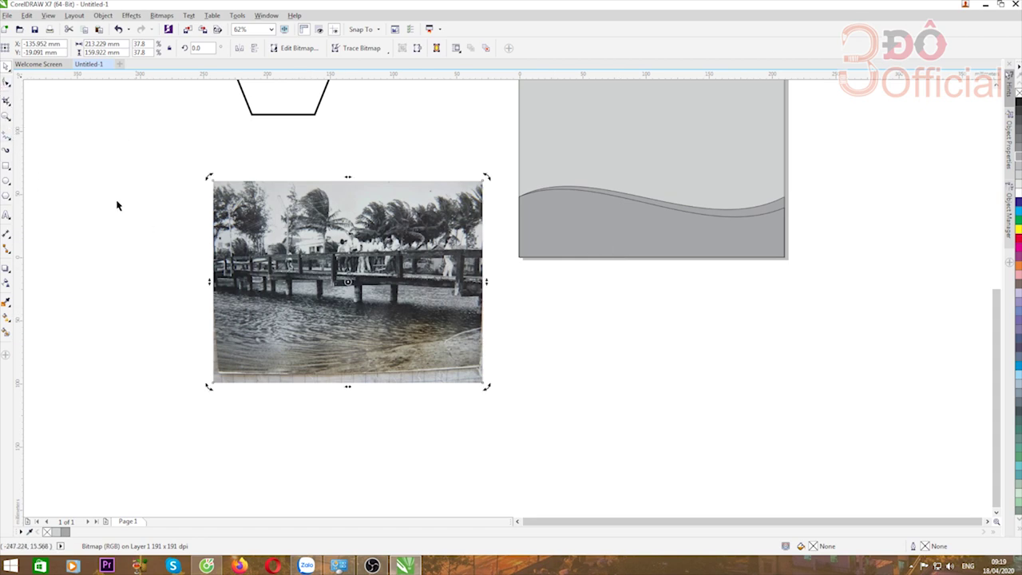
left_click(191, 251)
left_click(298, 272)
left_click(6, 166)
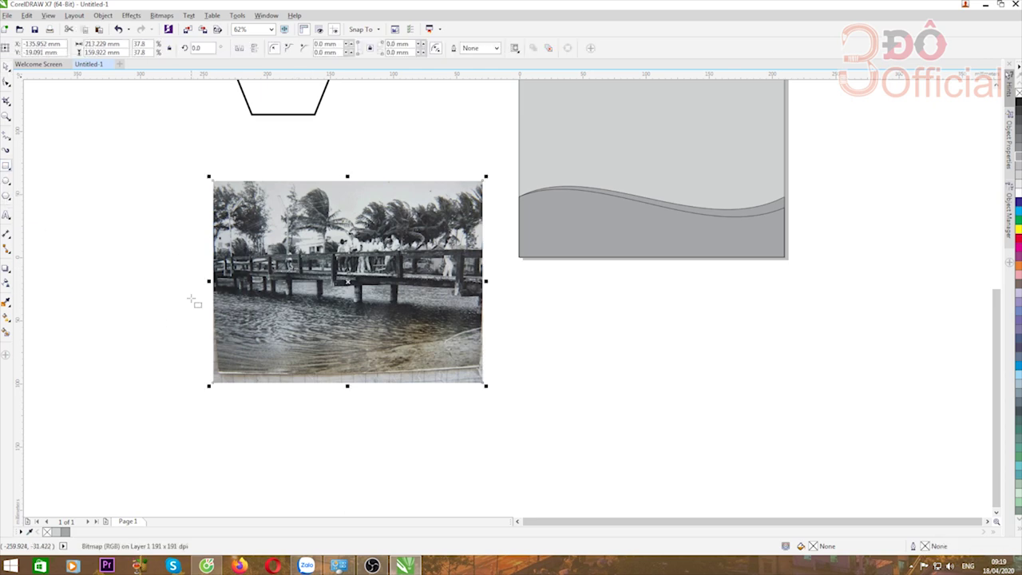
left_click_drag(172, 305, 569, 413)
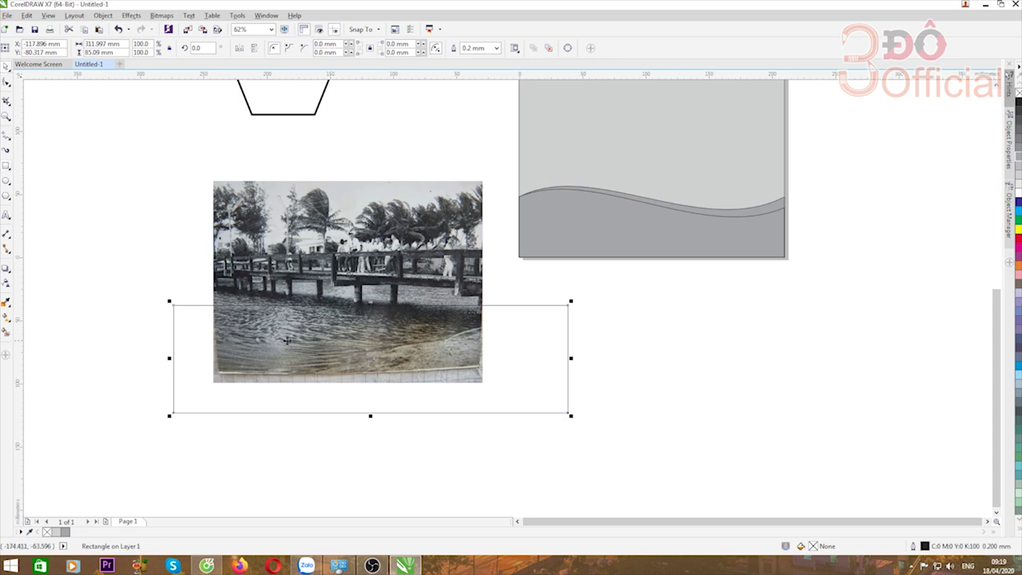
left_click(314, 231, "shift")
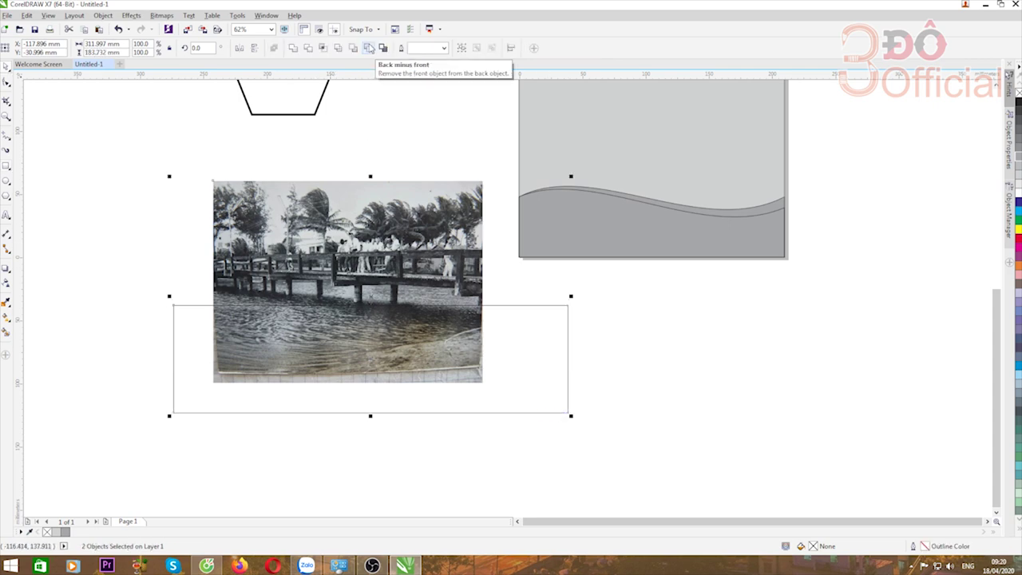
left_click(368, 49)
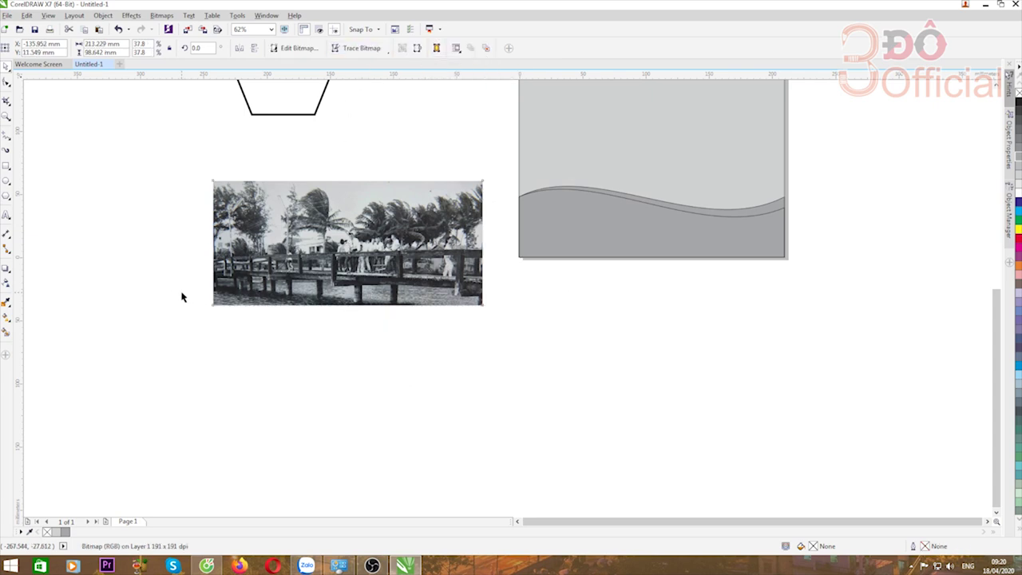
- Move the trimmed bridge photo slightly away from the page and PowerClip it inside the front wavy band
left_click_drag(303, 247, 252, 229)
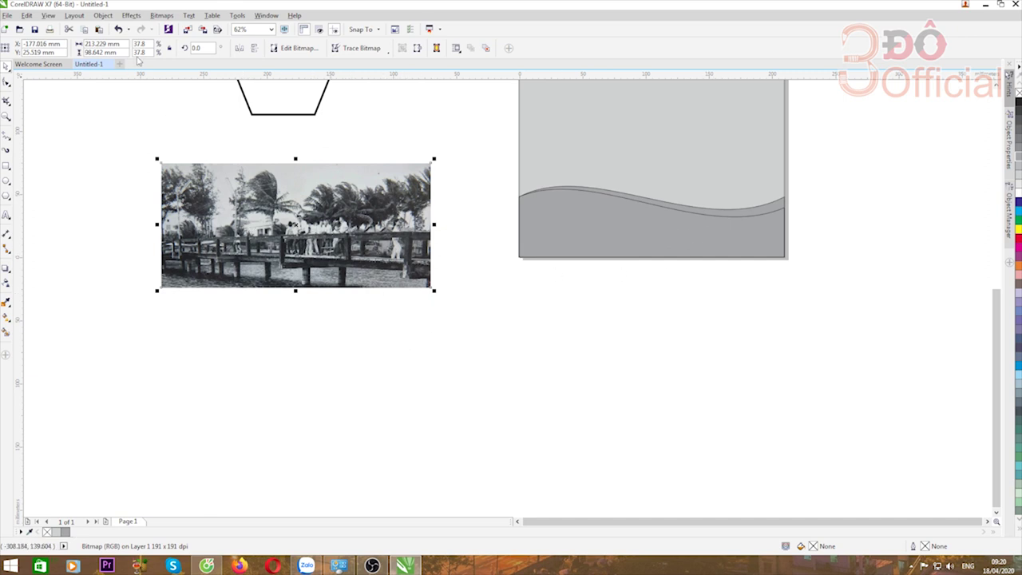
left_click(103, 16)
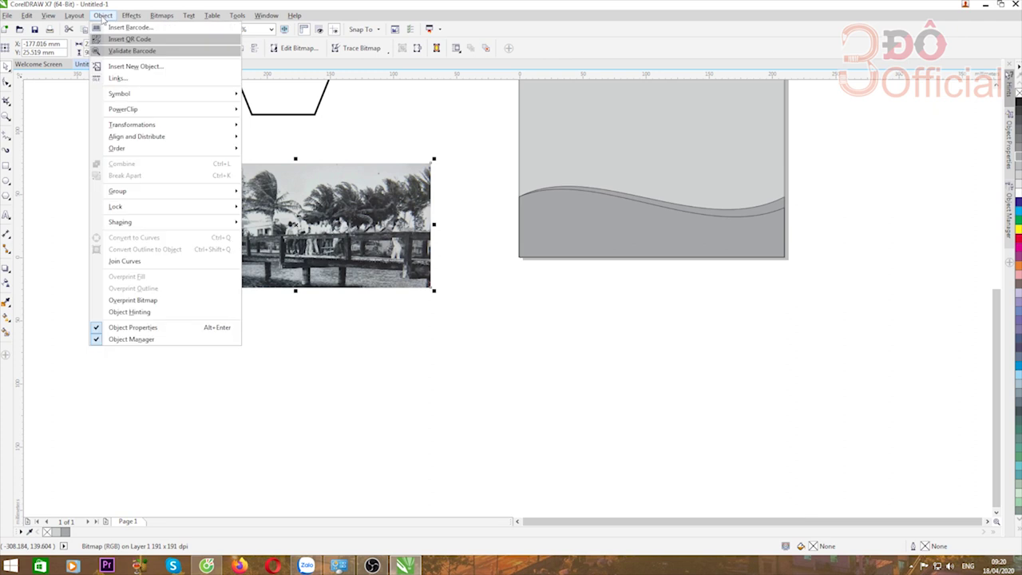
mouse_move(129, 115)
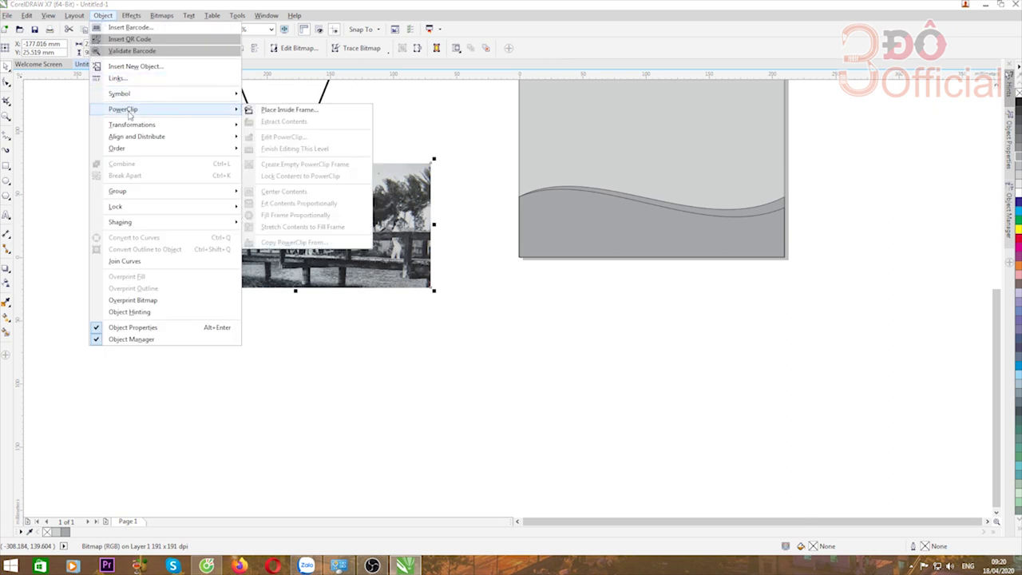
left_click(279, 112)
left_click(531, 229)
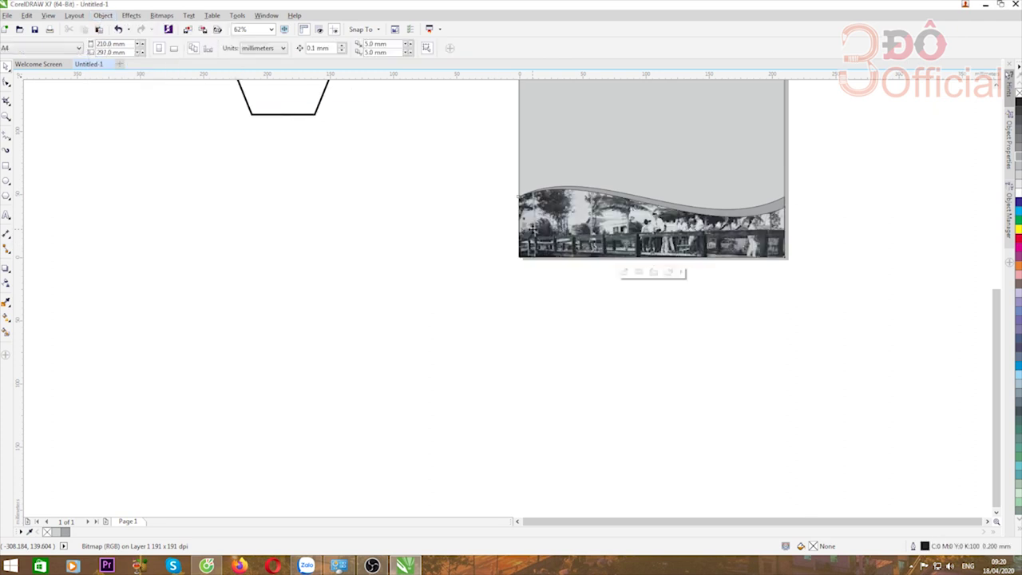
scroll(383, 335, "down", 2)
scroll(546, 272, "up", 4)
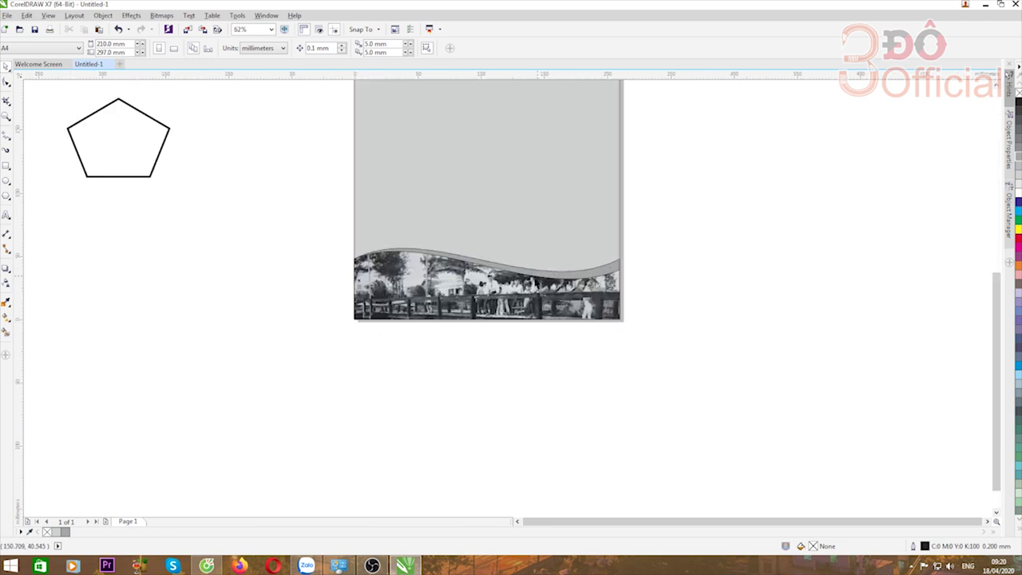